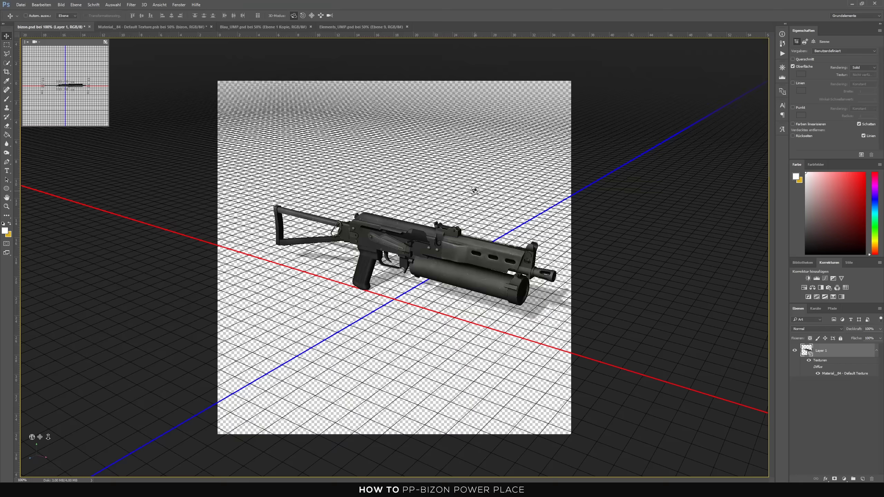
# Switch to the Material_84 - Default Texture document to show the gun's UV map.
pyautogui.click(130, 25)
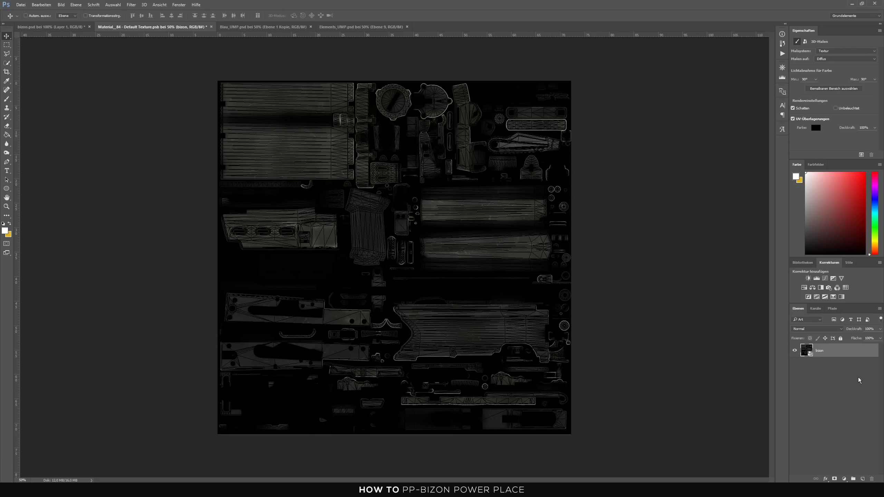
# Duplicate the bizon layer, add a Schwarzweiß adjustment and merge them into one layer.
pyautogui.rightClick(840, 355)
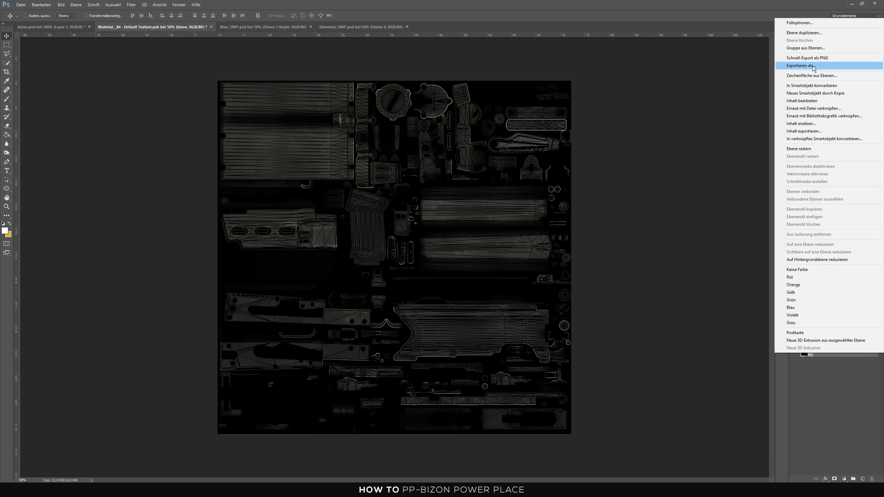
pyautogui.click(804, 32)
pyautogui.press('Return')
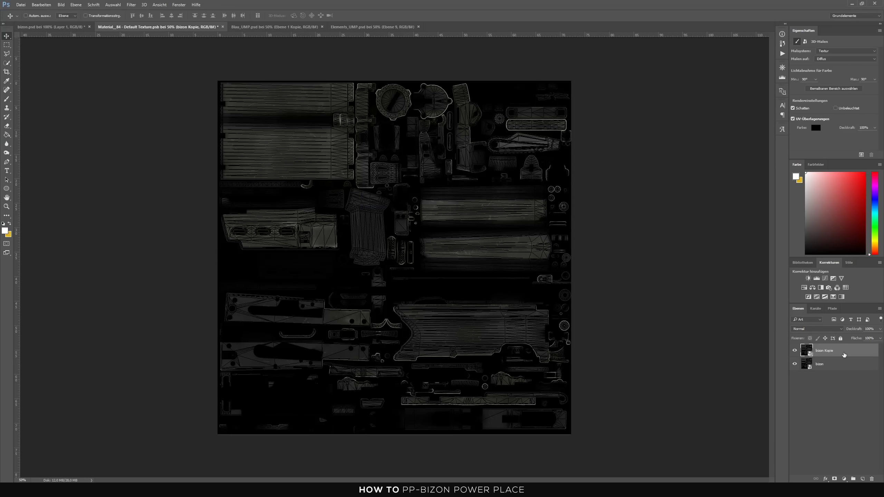
pyautogui.click(820, 287)
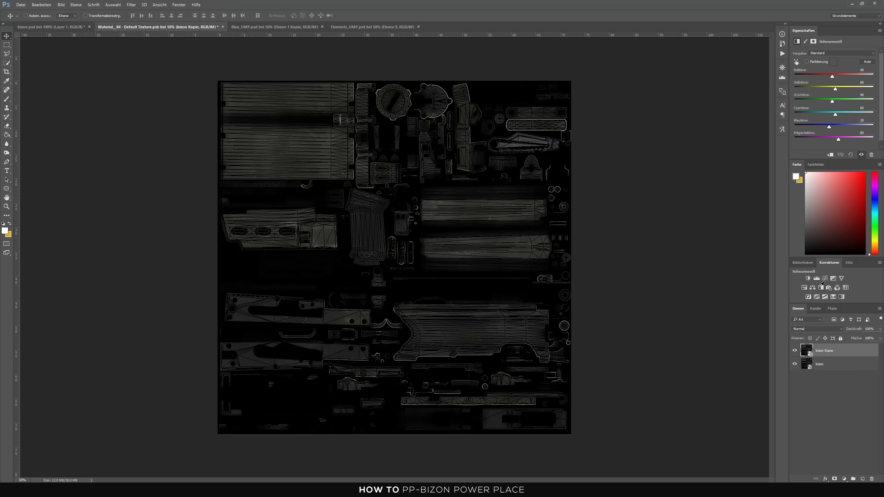
pyautogui.click(843, 365)
pyautogui.rightClick(843, 365)
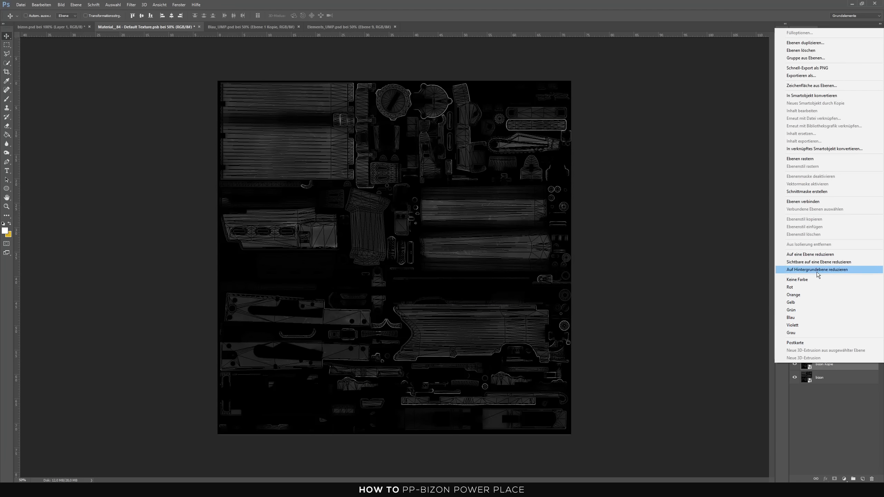
pyautogui.click(797, 255)
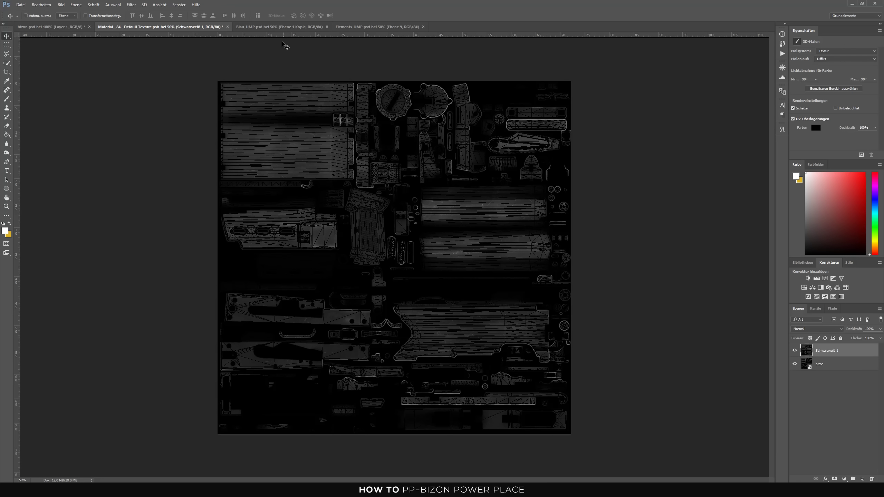
# Select and copy all of the Blau_UMP blue cloud texture, then return to Material_84.
pyautogui.click(278, 27)
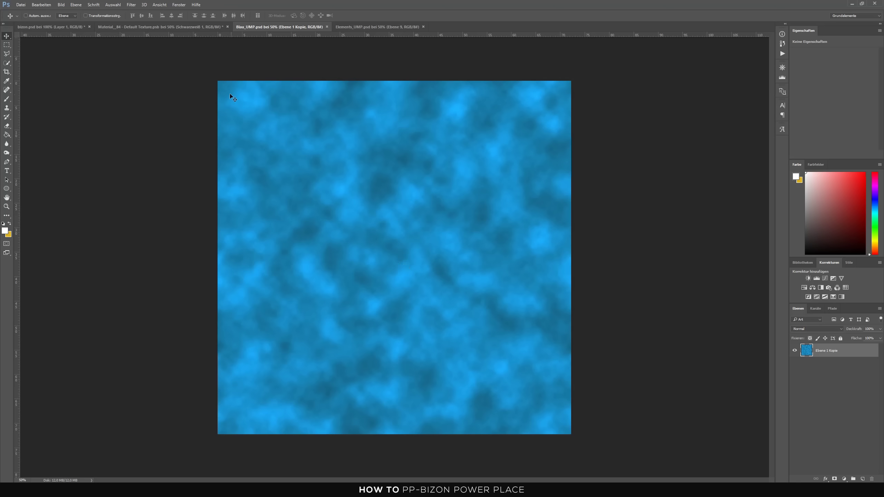
pyautogui.click(131, 5)
pyautogui.moveTo(152, 87)
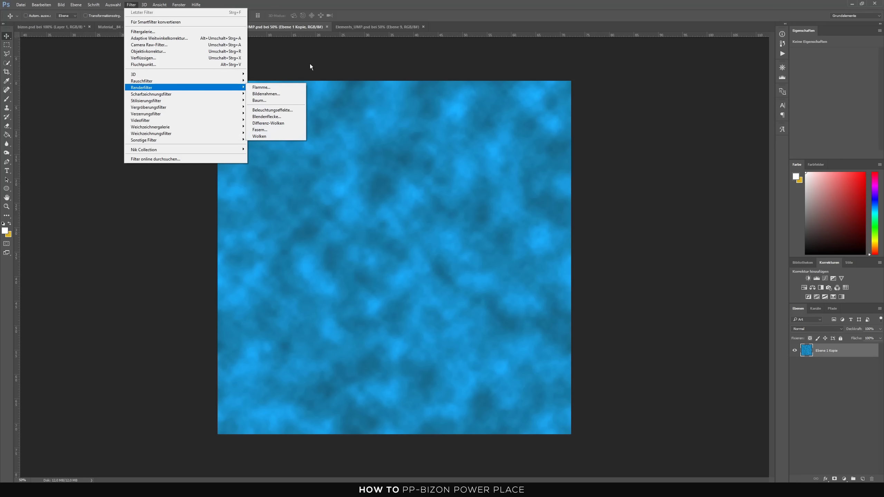
pyautogui.click(373, 198)
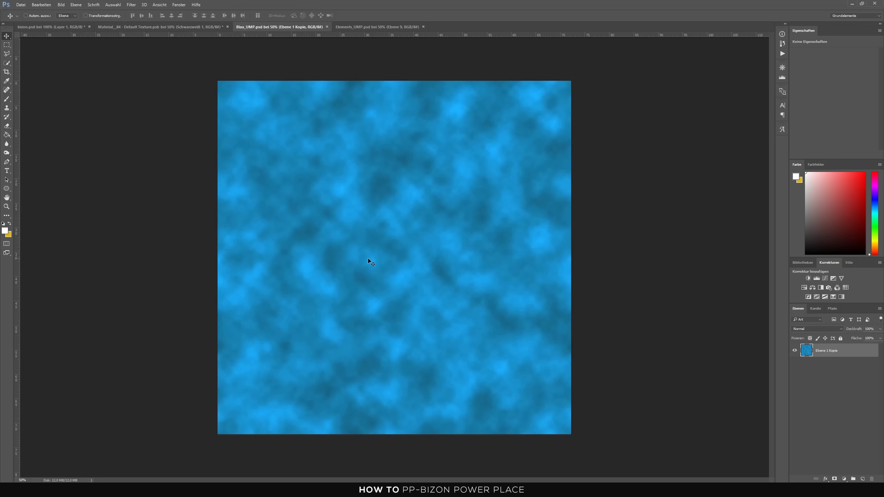
pyautogui.hotkey('ctrl', 'a')
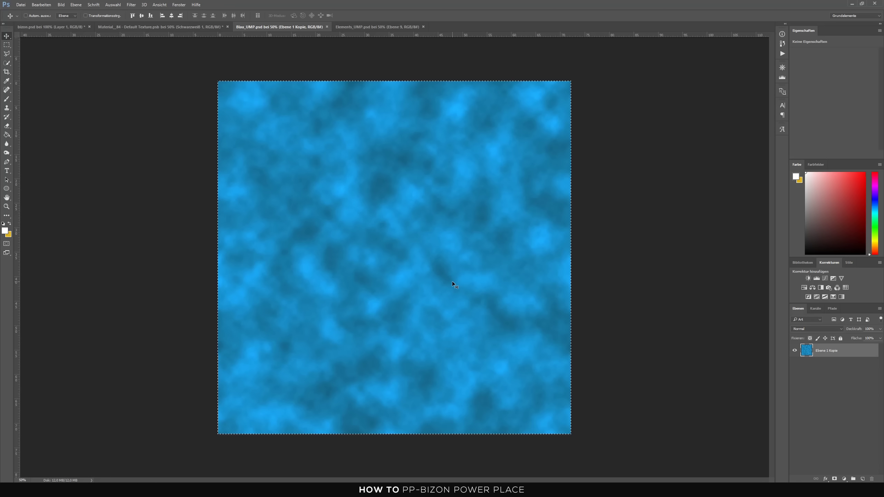
pyautogui.press('ctrl')
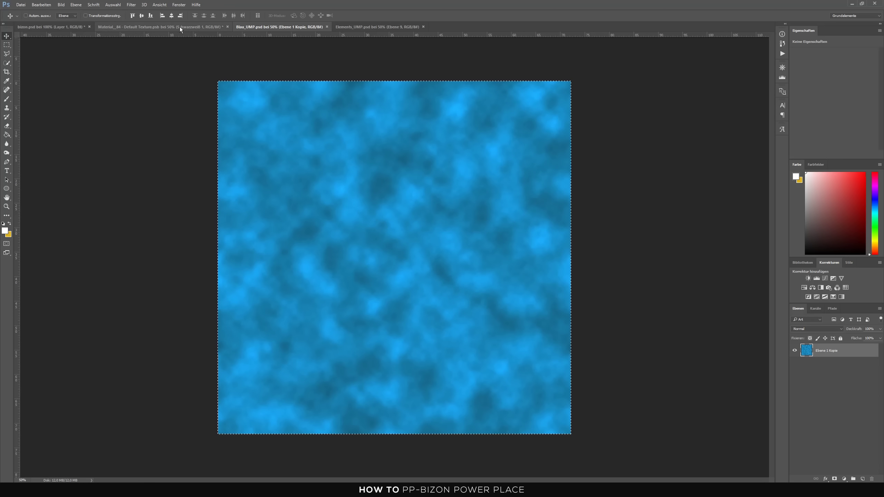
pyautogui.click(179, 26)
pyautogui.click(42, 4)
pyautogui.moveTo(52, 70)
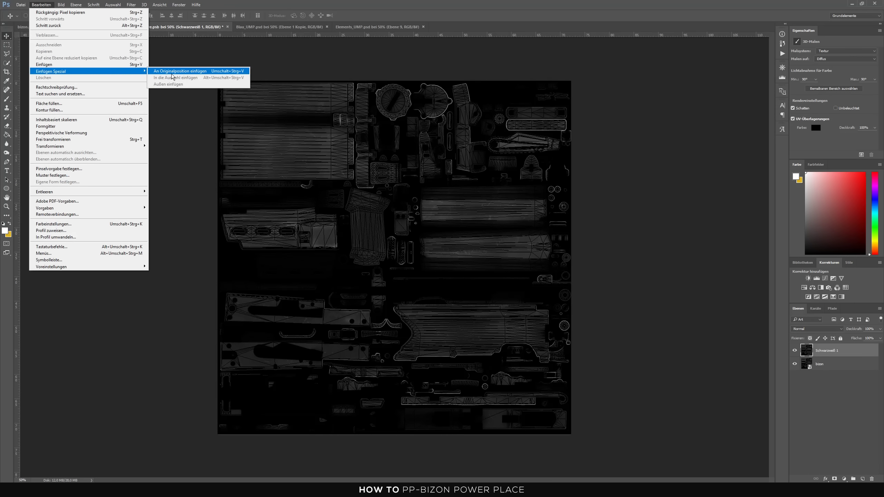
# Paste the blue clouds in place as Ebene 1 and set its blend mode to Farbe.
pyautogui.click(171, 74)
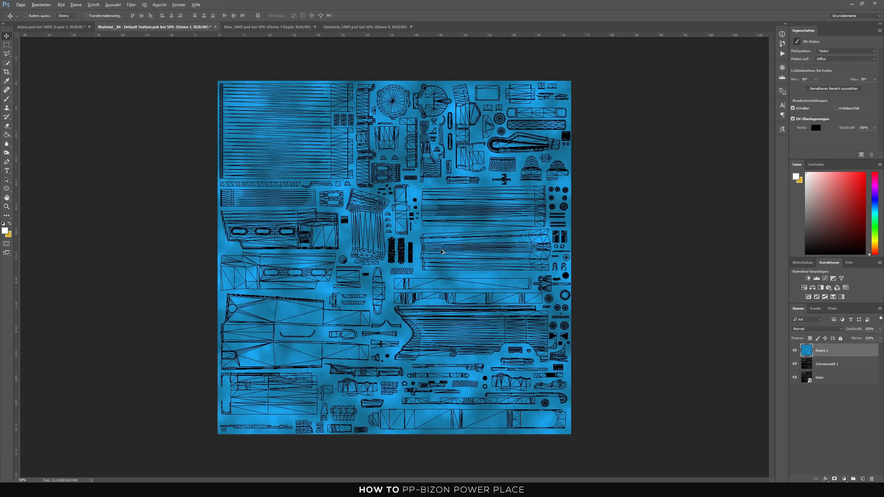
pyautogui.hotkey('ctrl', '+')
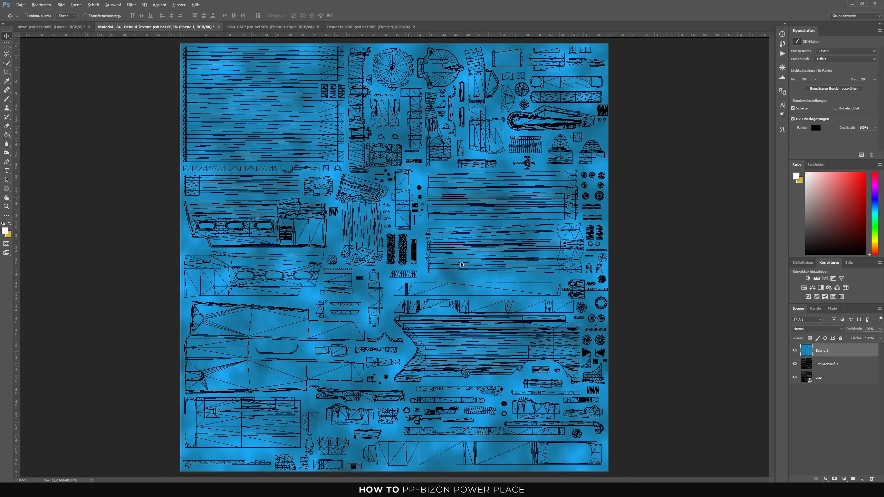
pyautogui.scroll(-1, 461, 264)
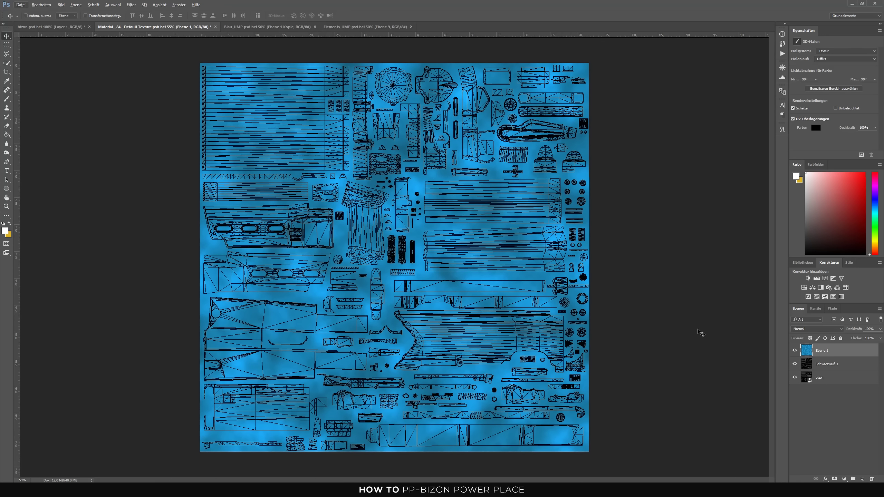
pyautogui.click(816, 329)
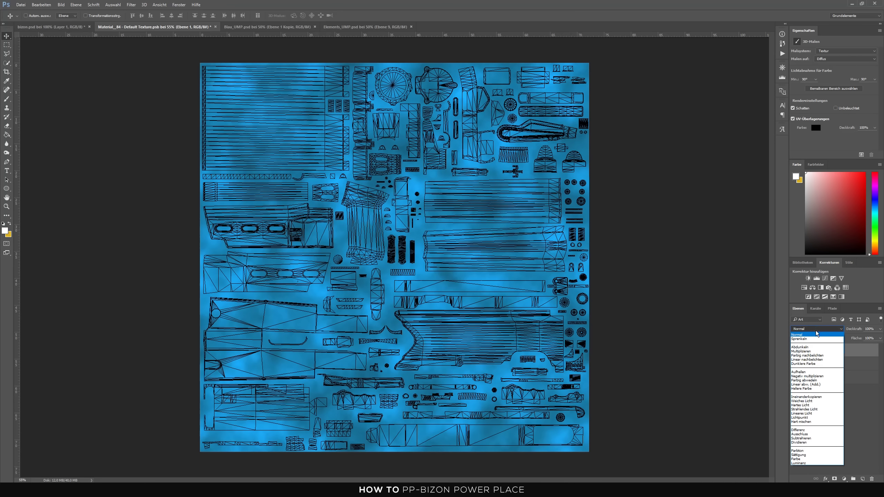
pyautogui.click(800, 459)
pyautogui.click(809, 416)
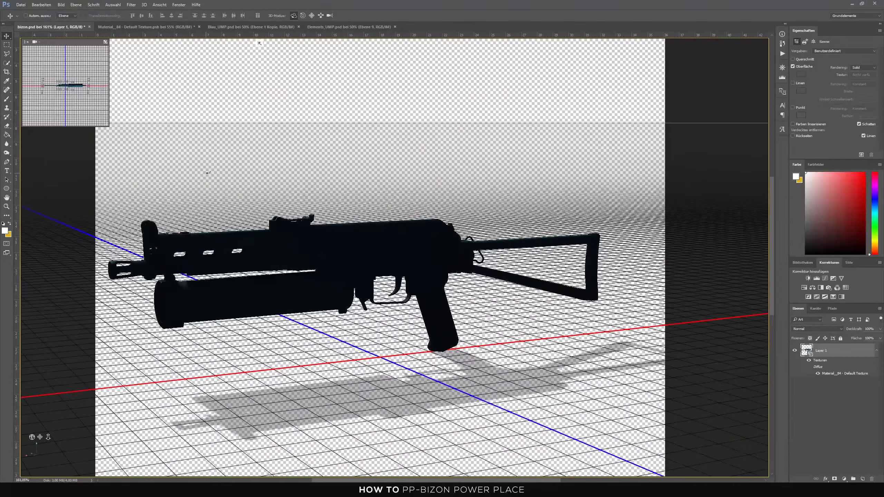
# Render the gun with Unbel. Texturen and orbit it right and left to inspect both sides.
pyautogui.click(857, 67)
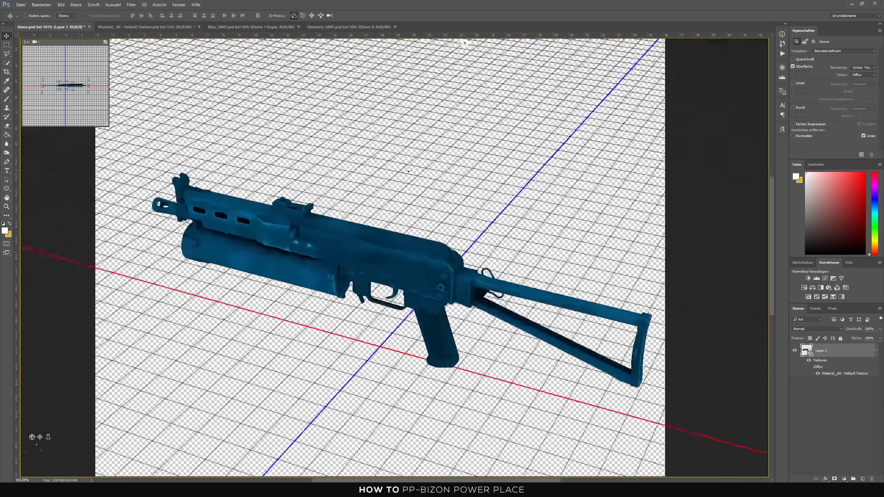
pyautogui.moveTo(465, 42); pyautogui.dragTo(672, 42)
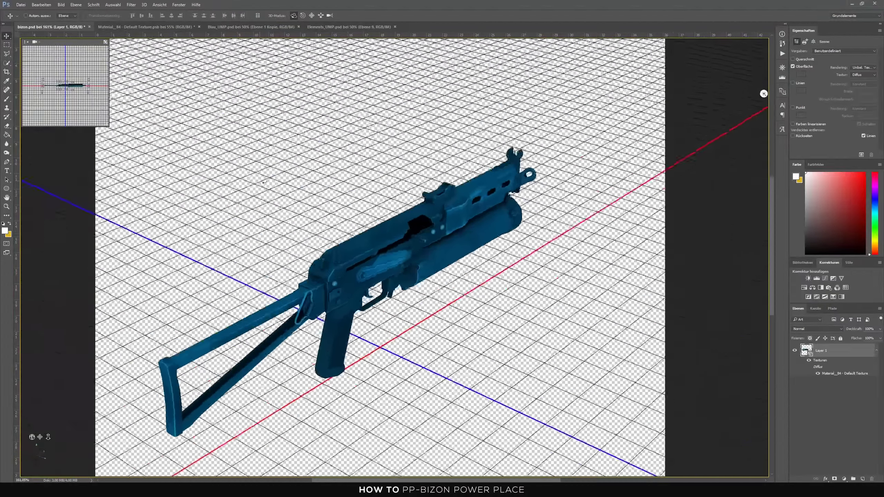
pyautogui.moveTo(672, 43); pyautogui.dragTo(309, 43)
pyautogui.click(146, 26)
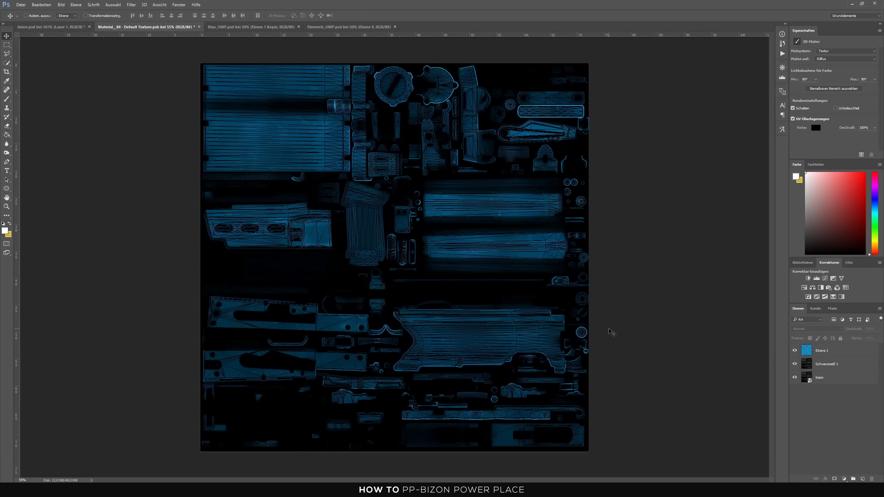
# Add a new empty layer on the texture and set the foreground colour to pure red.
pyautogui.hotkey('ctrl', '-')
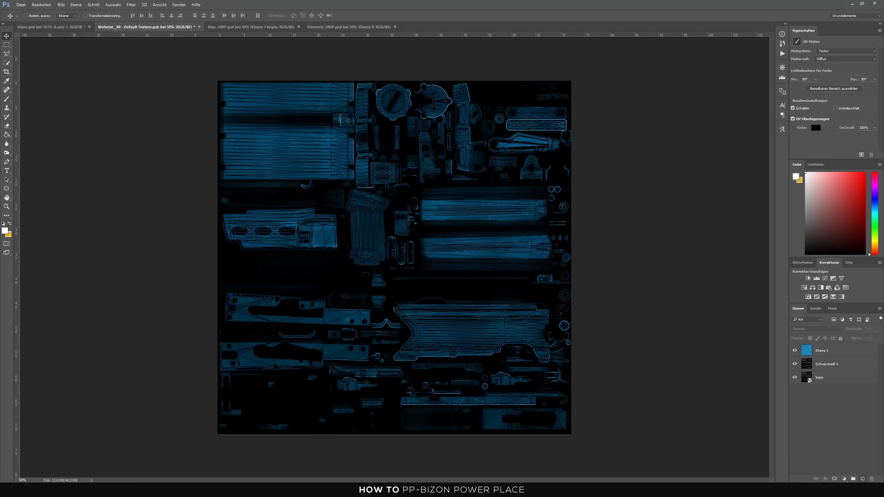
pyautogui.click(863, 480)
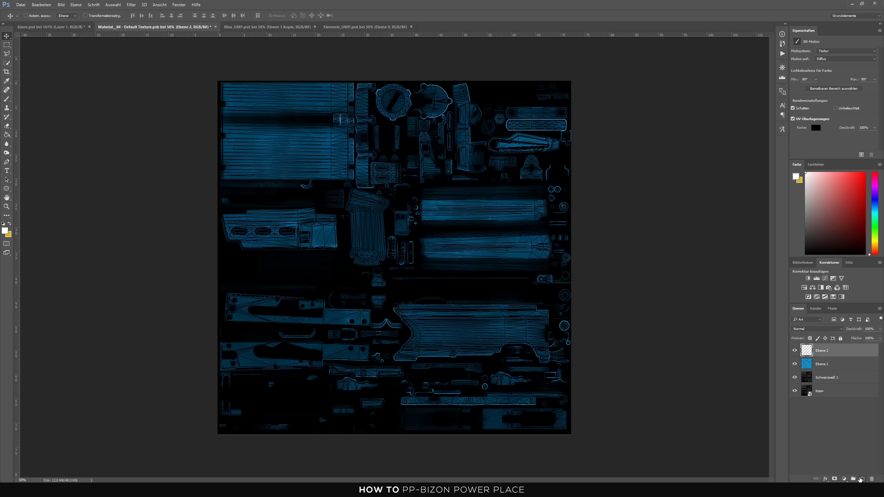
pyautogui.click(5, 231)
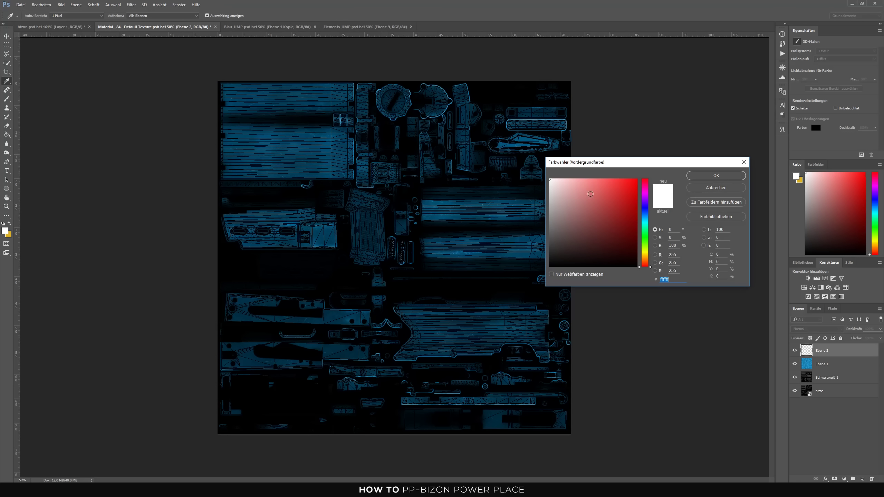
pyautogui.moveTo(603, 204); pyautogui.dragTo(636, 179)
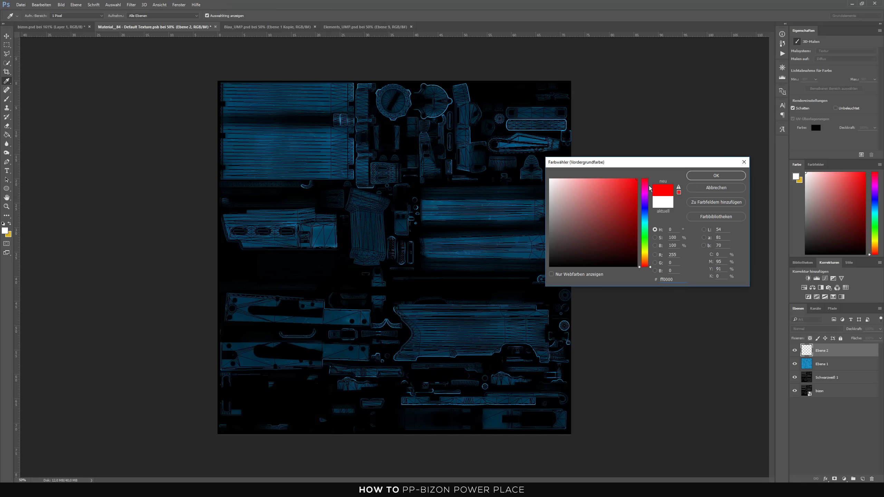
pyautogui.click(708, 175)
pyautogui.press('v')
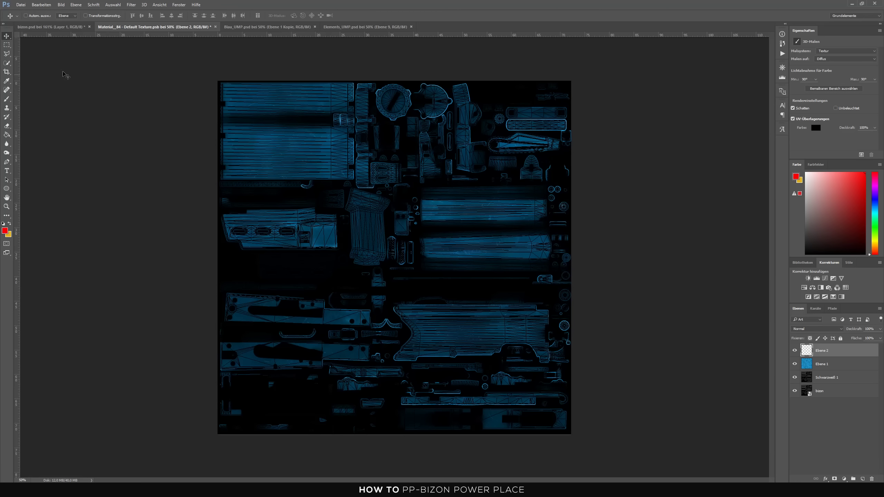
# Show the bizon.psd 3D gun again, rendered as an unlit texture.
pyautogui.click(34, 28)
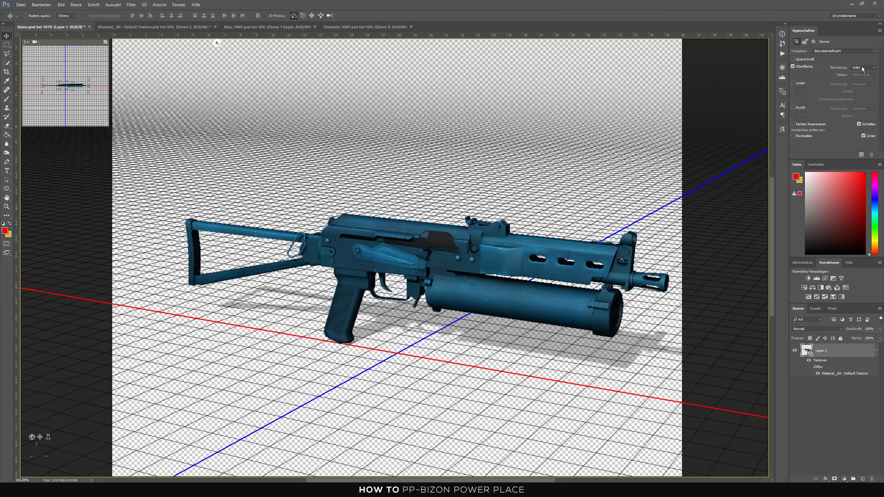
pyautogui.click(864, 68)
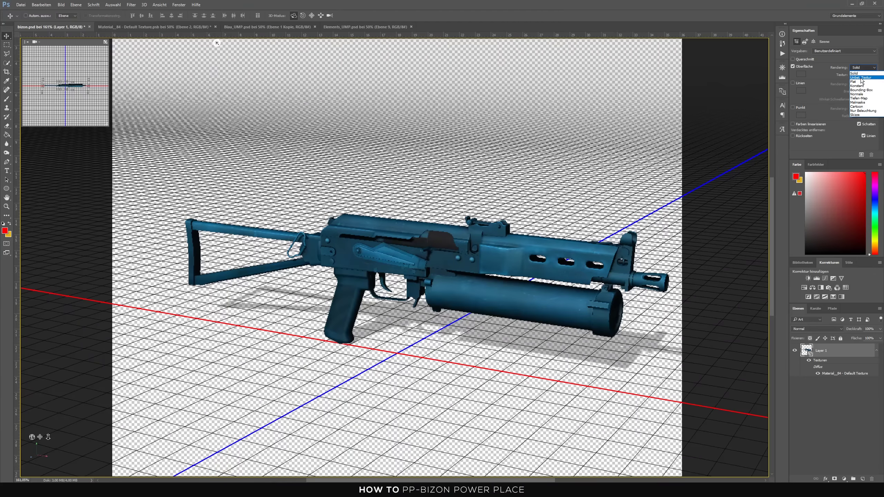
pyautogui.click(861, 78)
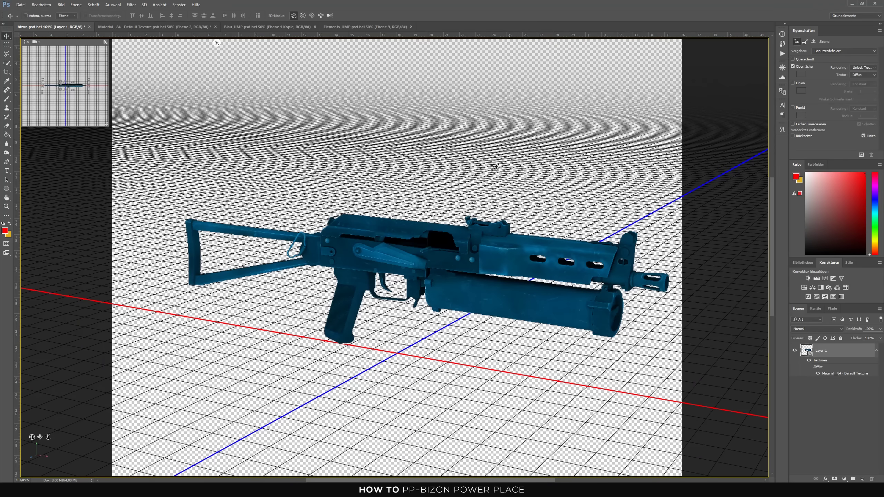
# With a size-27 brush, paint the stock's rear bar and the sling loop red.
pyautogui.click(6, 100)
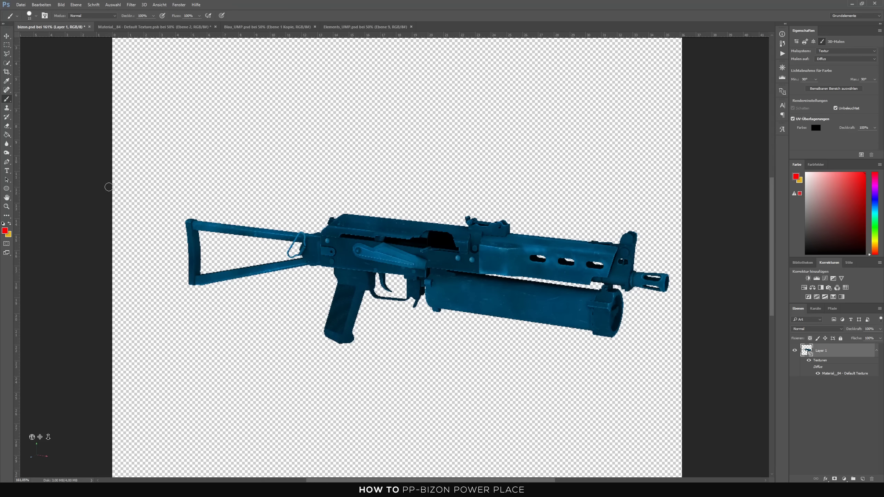
pyautogui.scroll(5, 226, 237)
pyautogui.rightClick(153, 266)
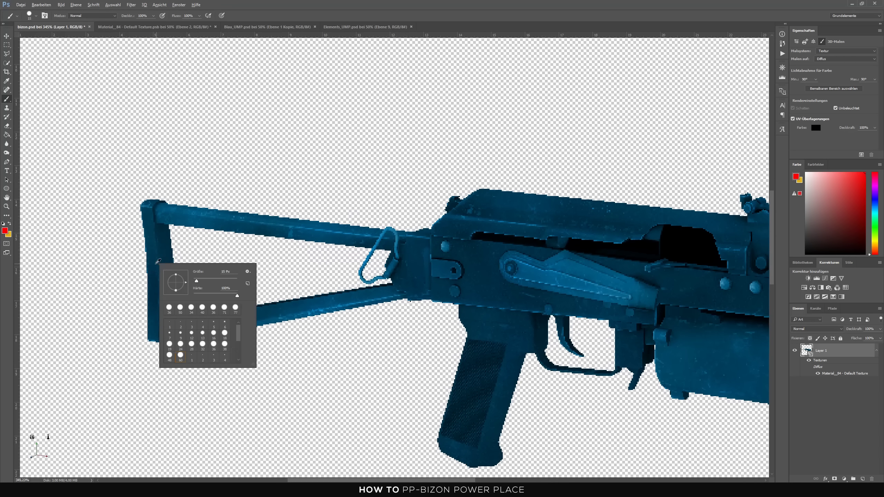
pyautogui.press('Escape')
pyautogui.moveTo(164, 259); pyautogui.dragTo(156, 273)
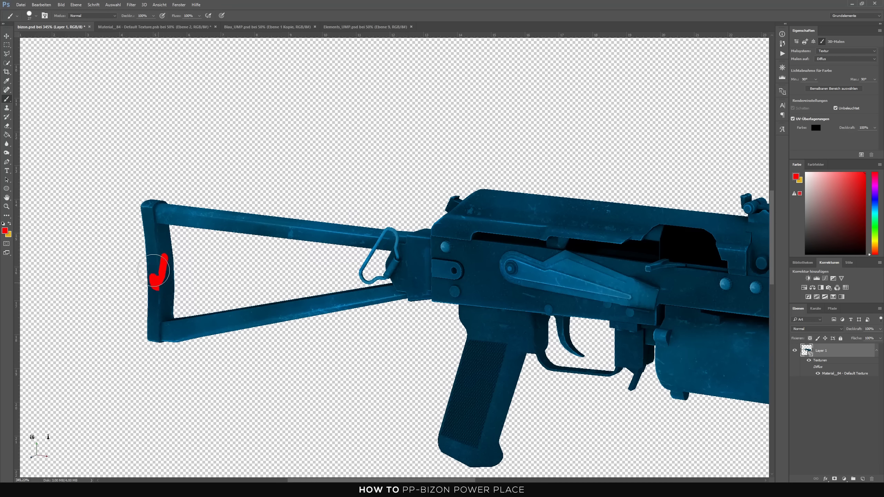
pyautogui.scroll(3, 158, 273)
pyautogui.moveTo(251, 234)
pyautogui.mouseDown()
pyautogui.moveTo(276, 270)
pyautogui.moveTo(298, 240)
pyautogui.mouseUp()
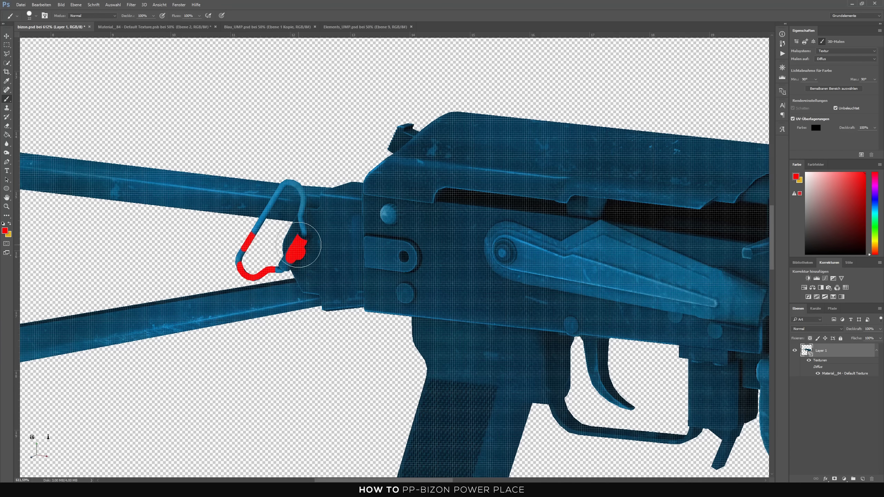
# Dab red on the upper and lower bolt heads, the plate around the hole and the round pivot.
pyautogui.scroll(1, 399, 221)
pyautogui.scroll(1, 399, 221)
pyautogui.click(390, 214)
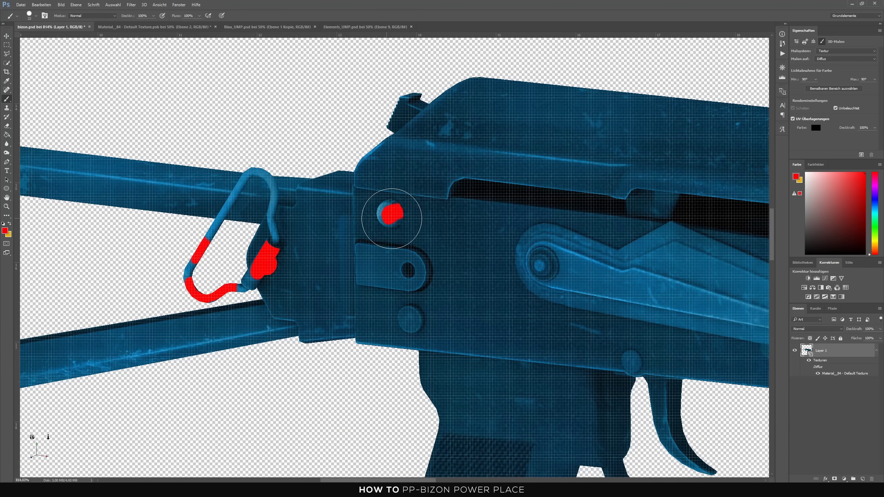
pyautogui.click(407, 319)
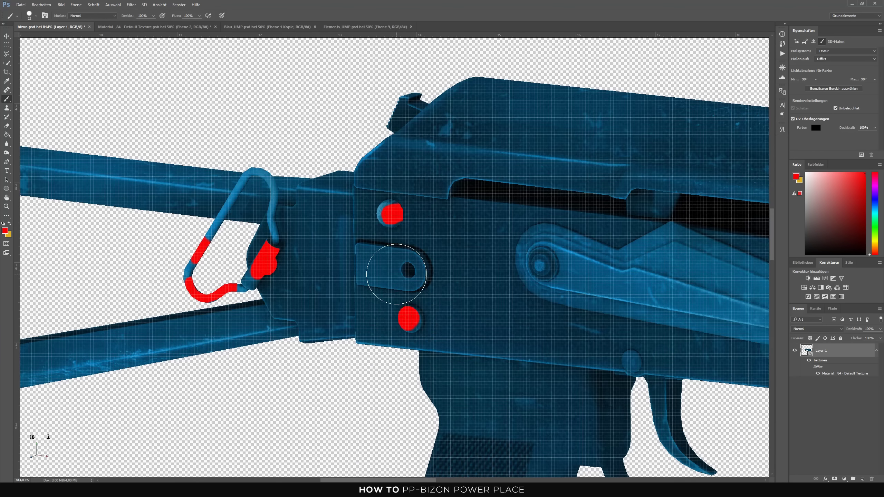
pyautogui.moveTo(381, 266)
pyautogui.mouseDown()
pyautogui.moveTo(419, 270)
pyautogui.moveTo(367, 258)
pyautogui.mouseUp()
pyautogui.click(540, 265)
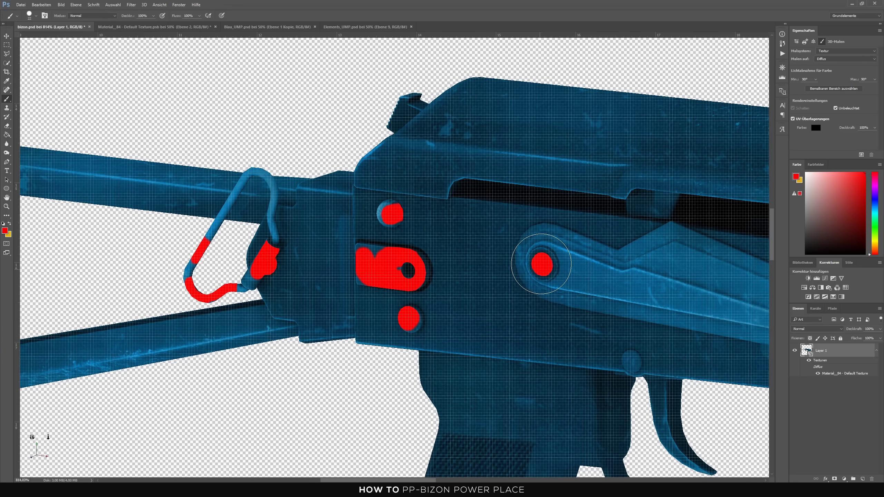
# Paint red on the pivot above the trigger, the lower receiver pins and the muzzle brake.
pyautogui.moveTo(533, 265); pyautogui.dragTo(273, 153)
pyautogui.click(369, 249)
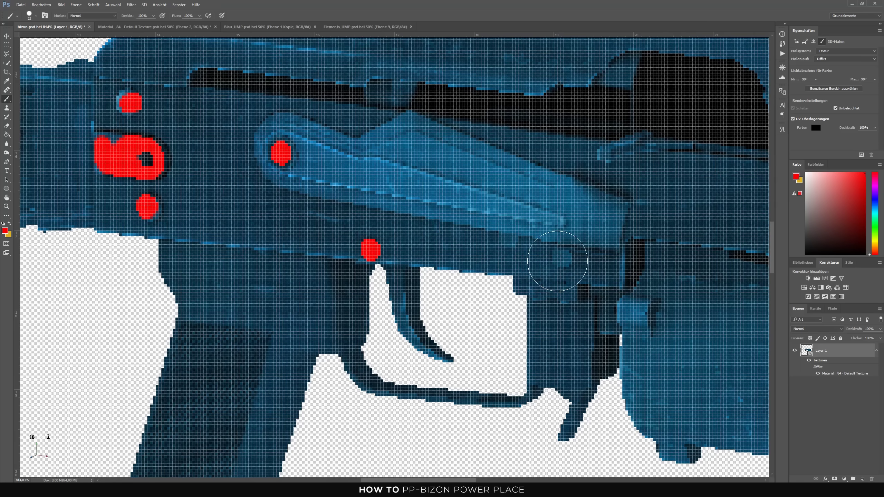
pyautogui.click(560, 258)
pyautogui.click(508, 240)
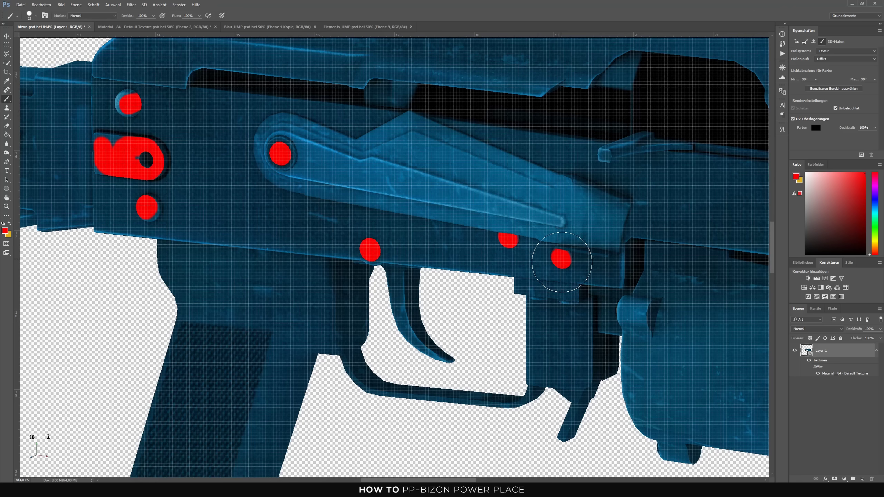
pyautogui.scroll(-3, 403, 297)
pyautogui.moveTo(463, 257)
pyautogui.mouseDown()
pyautogui.moveTo(529, 250)
pyautogui.moveTo(491, 270)
pyautogui.mouseUp()
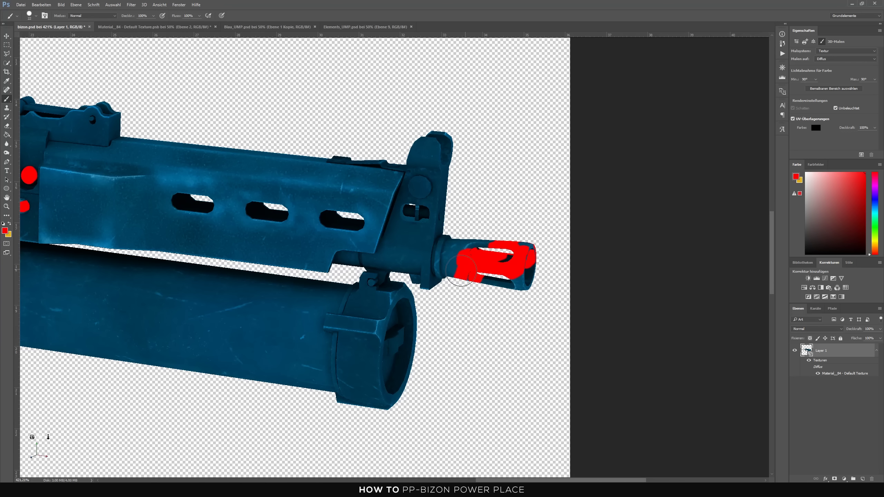
# Paint red on the barrel behind the muzzle and around the lower tube's front ring.
pyautogui.moveTo(406, 248)
pyautogui.mouseDown()
pyautogui.moveTo(403, 225)
pyautogui.moveTo(439, 152)
pyautogui.moveTo(437, 220)
pyautogui.moveTo(421, 251)
pyautogui.moveTo(539, 160)
pyautogui.mouseUp()
pyautogui.scroll(-1, 419, 240)
pyautogui.moveTo(510, 208)
pyautogui.mouseDown()
pyautogui.moveTo(476, 282)
pyautogui.moveTo(485, 235)
pyautogui.moveTo(488, 296)
pyautogui.mouseUp()
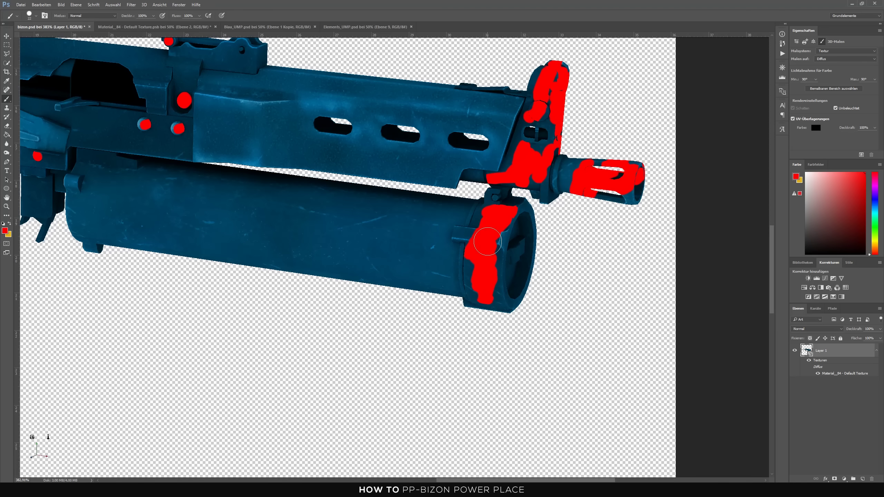
pyautogui.moveTo(487, 241)
pyautogui.mouseDown()
pyautogui.moveTo(501, 246)
pyautogui.moveTo(508, 306)
pyautogui.moveTo(519, 302)
pyautogui.moveTo(530, 229)
pyautogui.mouseUp()
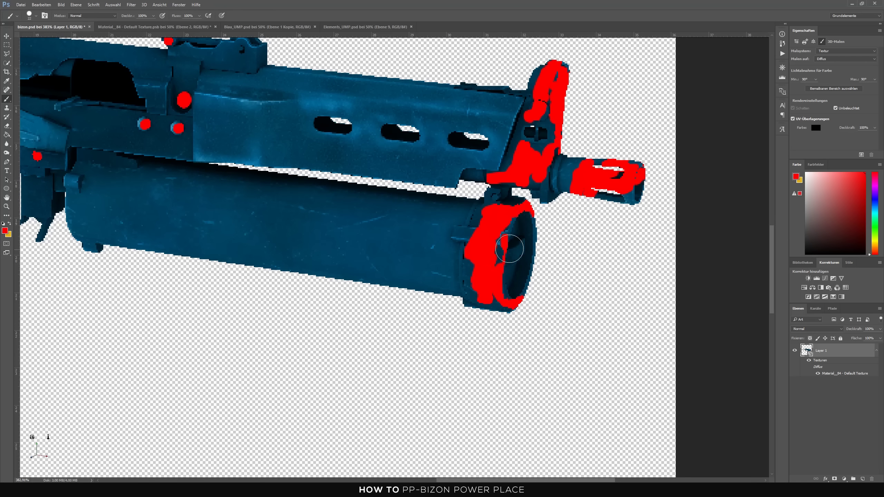
pyautogui.moveTo(525, 226)
pyautogui.mouseDown()
pyautogui.moveTo(526, 243)
pyautogui.moveTo(437, 98)
pyautogui.mouseUp()
# Rotate the model, then paint a small red patch on the receiver edge.
pyautogui.press('v')
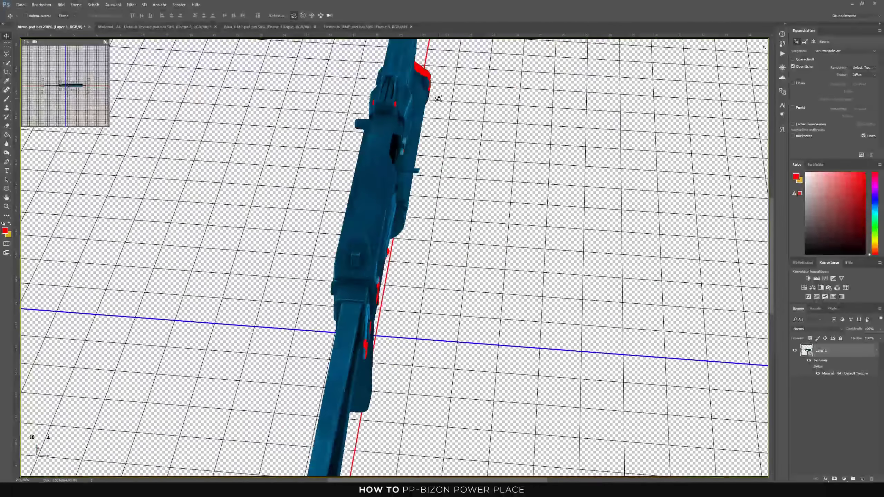
pyautogui.click(7, 101)
pyautogui.scroll(2, 300, 245)
pyautogui.scroll(3, 403, 266)
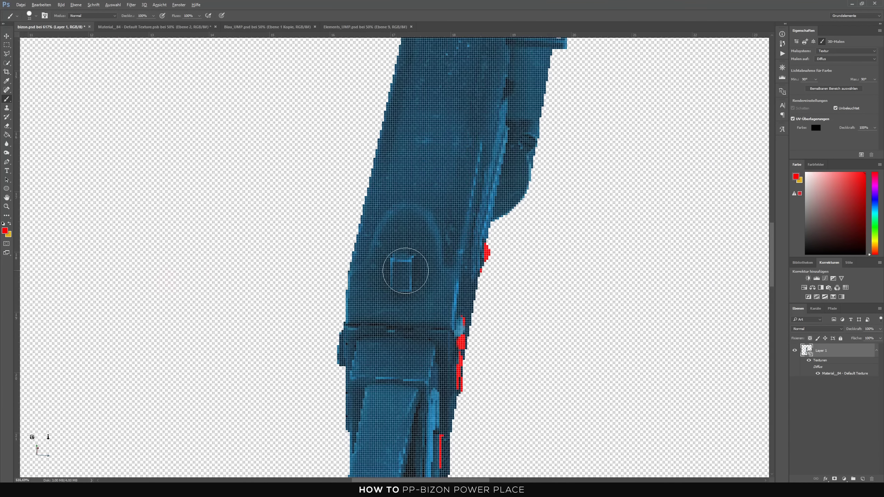
pyautogui.moveTo(404, 268)
pyautogui.mouseDown()
pyautogui.moveTo(395, 276)
pyautogui.moveTo(404, 266)
pyautogui.moveTo(328, 187)
pyautogui.moveTo(348, 209)
pyautogui.mouseUp()
pyautogui.press('v')
pyautogui.scroll(-2, 404, 268)
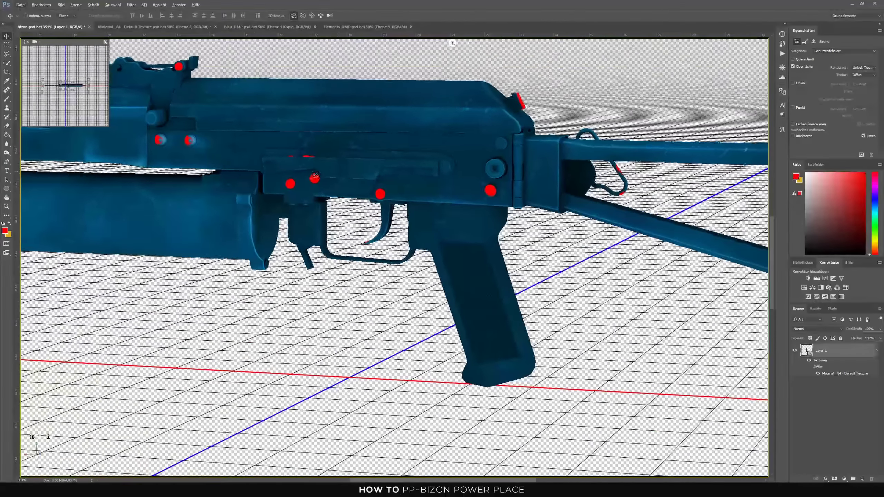
# Brush a red band behind the receiver and paint the trigger red.
pyautogui.click(7, 99)
pyautogui.scroll(2, 566, 162)
pyautogui.moveTo(537, 137)
pyautogui.mouseDown()
pyautogui.moveTo(529, 210)
pyautogui.moveTo(542, 119)
pyautogui.mouseUp()
pyautogui.scroll(-2, 533, 209)
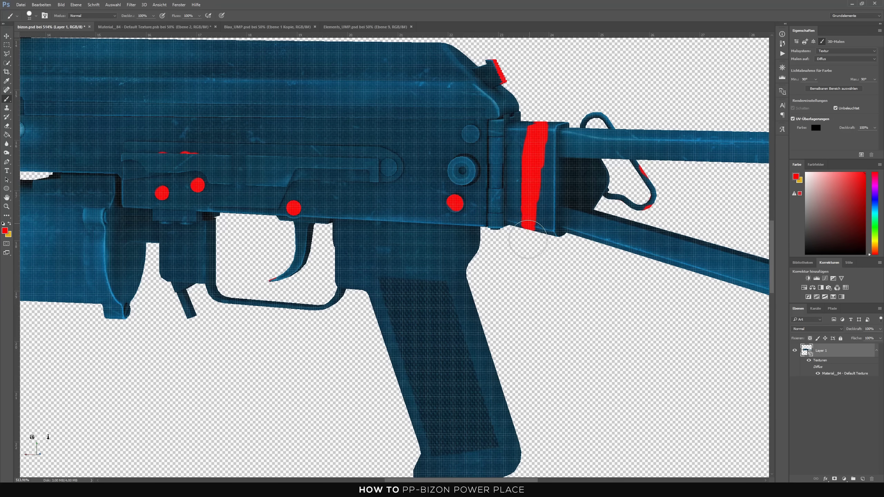
pyautogui.scroll(-3, 527, 213)
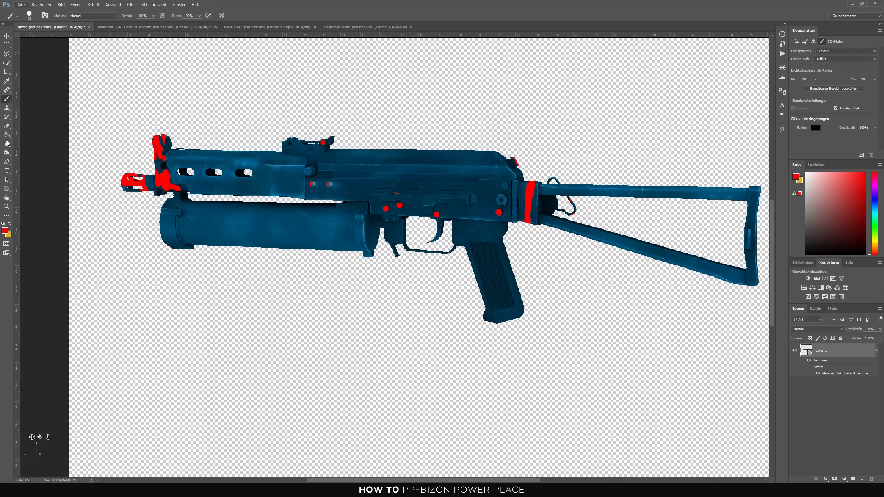
pyautogui.scroll(3, 361, 235)
pyautogui.moveTo(459, 193); pyautogui.dragTo(450, 216)
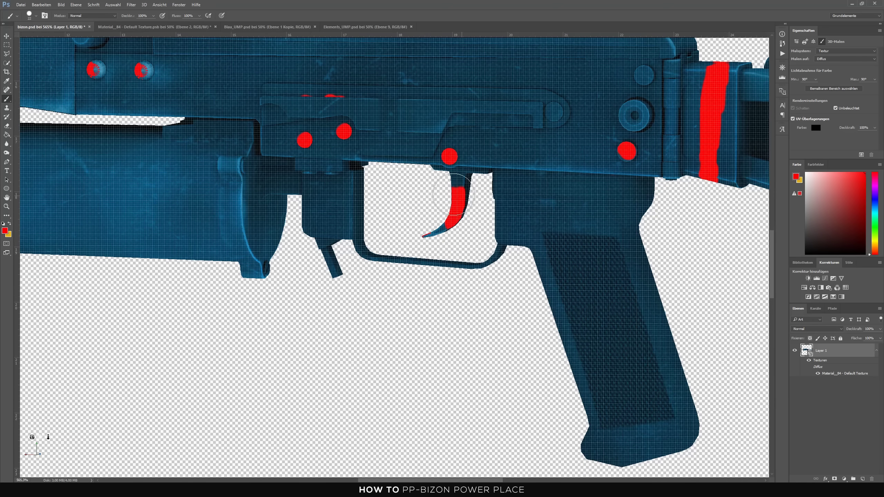
# Paint the round receiver pin and the upper pin near the stock red.
pyautogui.scroll(-3, 450, 216)
pyautogui.scroll(2, 536, 175)
pyautogui.scroll(1, 544, 166)
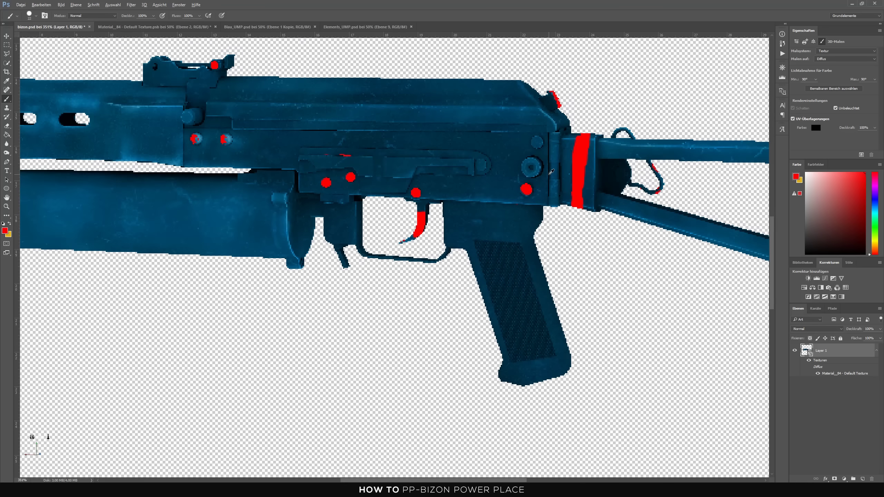
pyautogui.scroll(2, 544, 166)
pyautogui.click(520, 171)
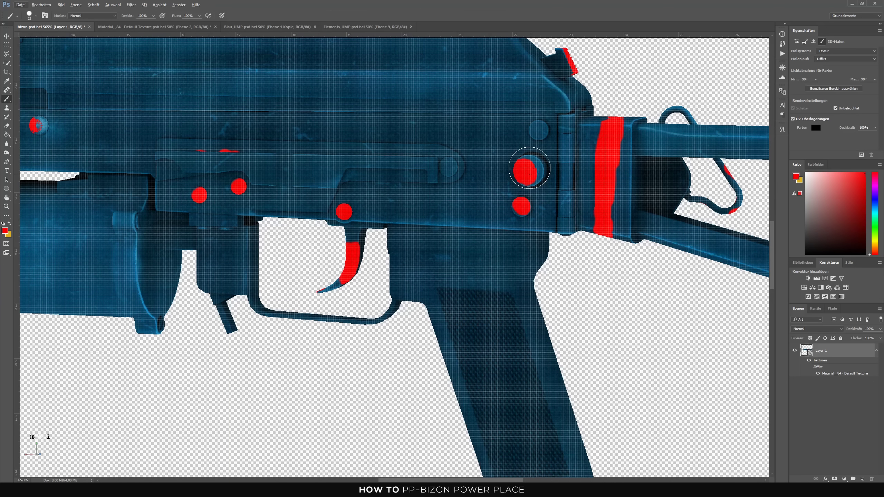
pyautogui.scroll(-1, 527, 179)
pyautogui.click(534, 133)
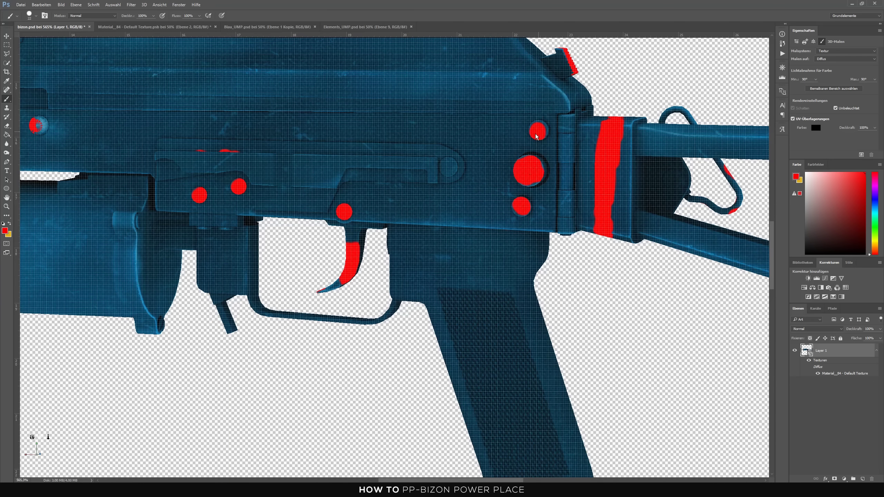
# Orbit the 3D model to view the painted gun at an angle.
pyautogui.scroll(-3, 534, 134)
pyautogui.scroll(3, 227, 126)
pyautogui.scroll(-2, 242, 128)
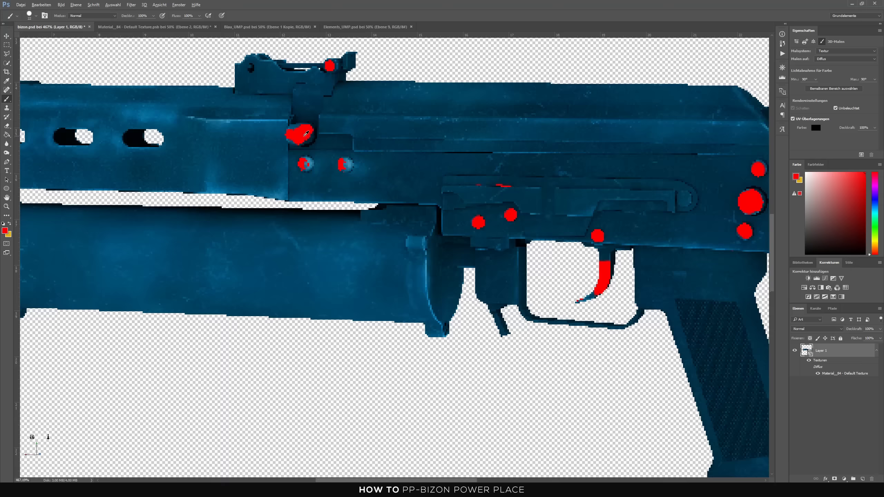
pyautogui.scroll(-2, 242, 128)
pyautogui.click(7, 36)
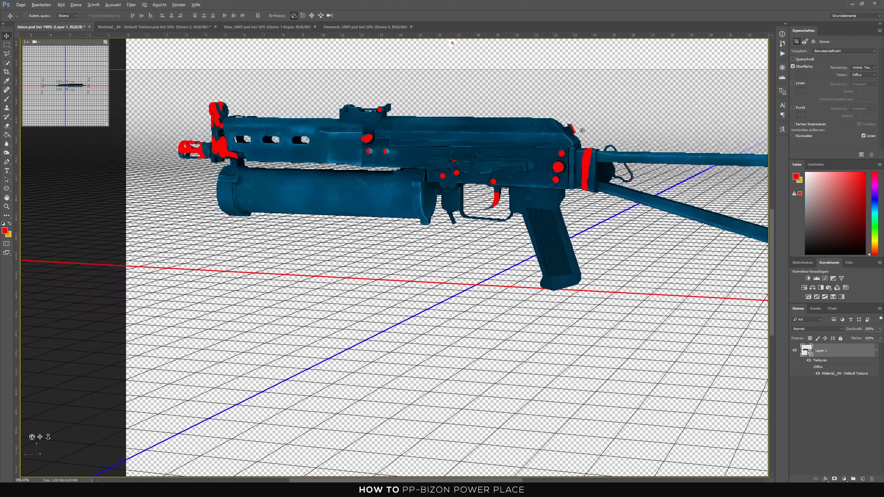
pyautogui.moveTo(582, 130)
pyautogui.mouseDown()
pyautogui.moveTo(456, 86)
pyautogui.moveTo(440, 118)
pyautogui.moveTo(342, 142)
pyautogui.moveTo(338, 205)
pyautogui.mouseUp()
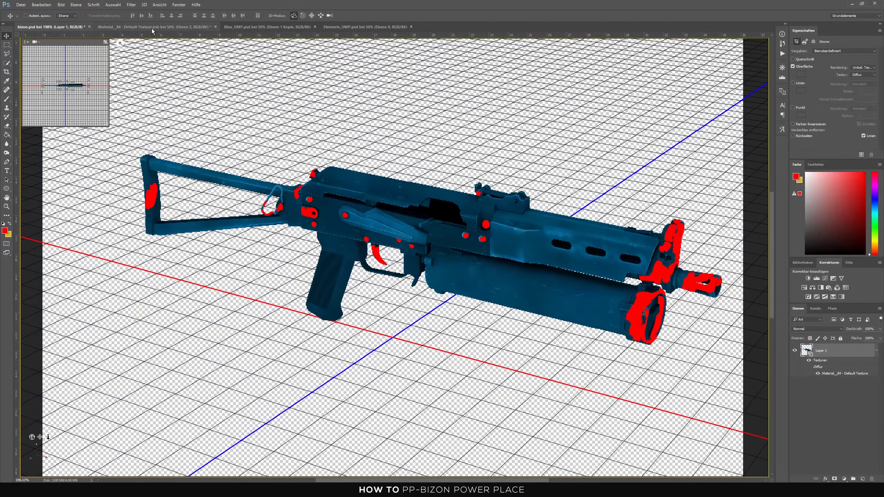
# Return to the Material_84 texture, select Ebene 1 and pick the Eraser tool.
pyautogui.click(152, 28)
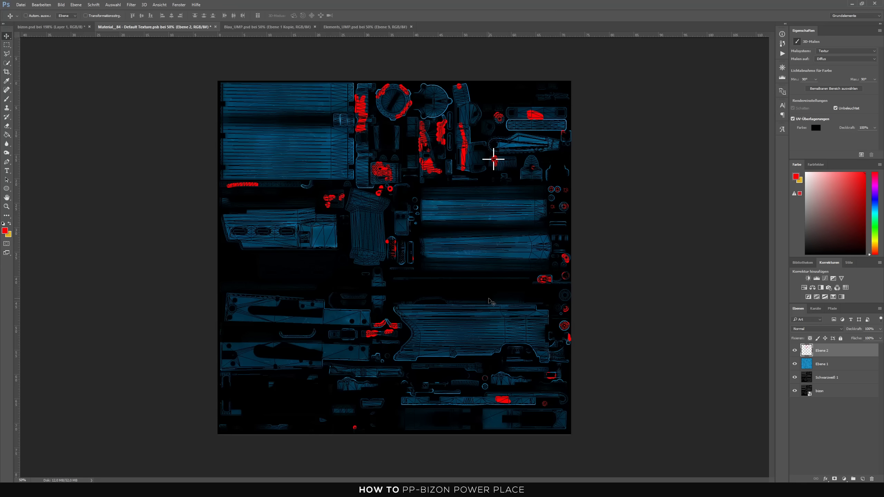
pyautogui.click(837, 364)
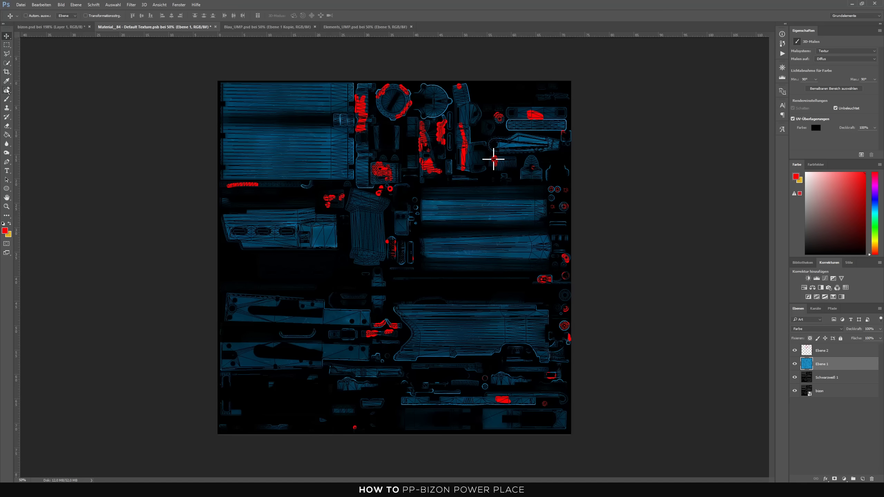
pyautogui.click(7, 127)
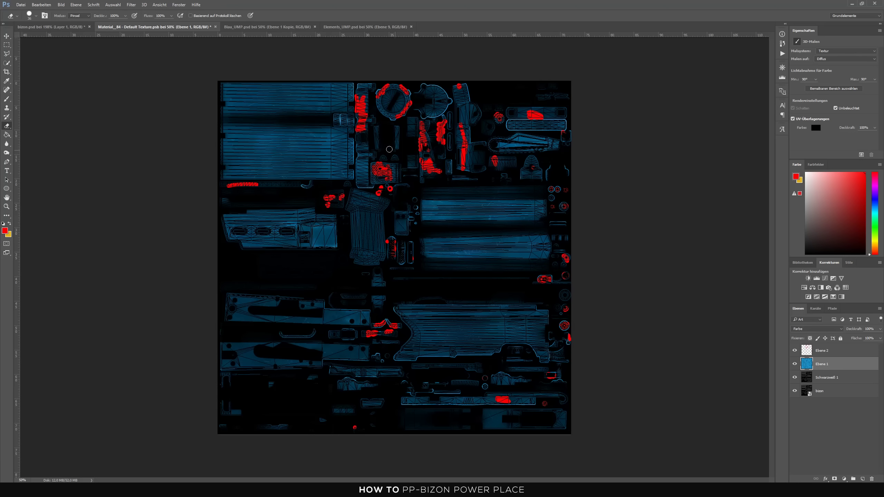
# Erase the blue from the ring's upper-left section and the marked vertical strip.
pyautogui.scroll(5, 514, 120)
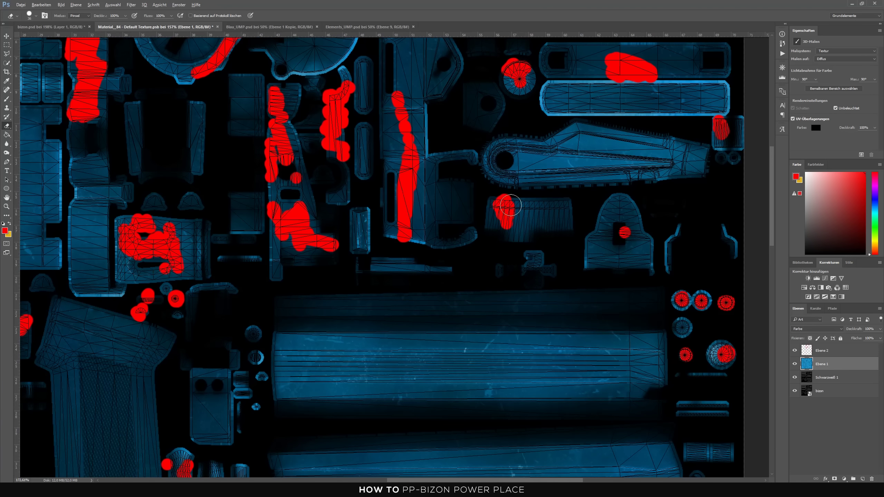
pyautogui.moveTo(436, 228)
pyautogui.mouseDown()
pyautogui.moveTo(441, 207)
pyautogui.moveTo(357, 181)
pyautogui.mouseUp()
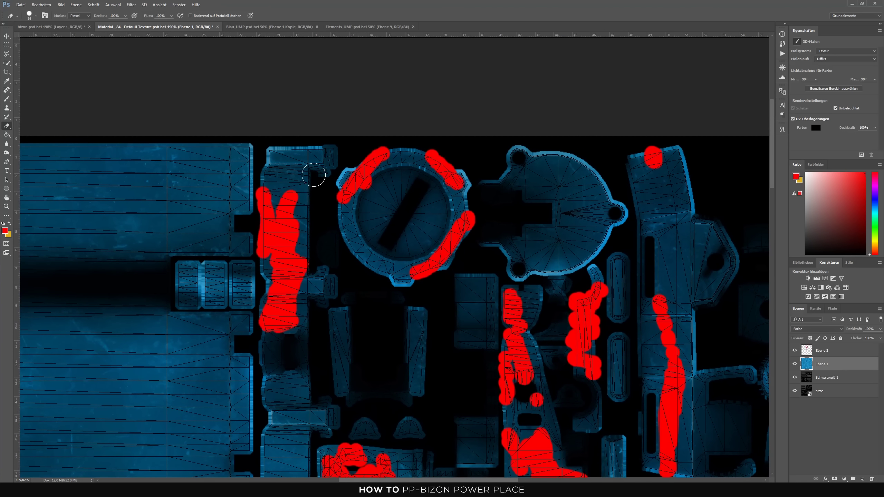
pyautogui.scroll(2, 357, 180)
pyautogui.moveTo(358, 183)
pyautogui.mouseDown()
pyautogui.moveTo(468, 161)
pyautogui.moveTo(501, 184)
pyautogui.moveTo(502, 230)
pyautogui.moveTo(476, 286)
pyautogui.moveTo(415, 288)
pyautogui.moveTo(404, 230)
pyautogui.moveTo(348, 265)
pyautogui.moveTo(373, 296)
pyautogui.moveTo(393, 285)
pyautogui.moveTo(246, 125)
pyautogui.mouseUp()
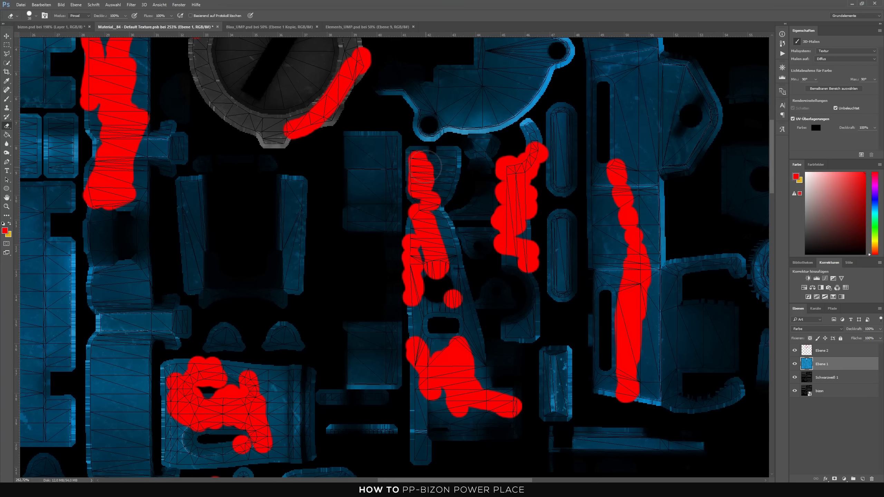
pyautogui.moveTo(430, 158)
pyautogui.mouseDown()
pyautogui.moveTo(452, 157)
pyautogui.moveTo(435, 197)
pyautogui.moveTo(424, 174)
pyautogui.mouseUp()
pyautogui.moveTo(420, 373)
pyautogui.mouseDown()
pyautogui.moveTo(417, 441)
pyautogui.moveTo(428, 452)
pyautogui.moveTo(452, 428)
pyautogui.moveTo(504, 414)
pyautogui.moveTo(489, 375)
pyautogui.moveTo(509, 362)
pyautogui.moveTo(489, 356)
pyautogui.moveTo(479, 338)
pyautogui.moveTo(477, 411)
pyautogui.moveTo(439, 403)
pyautogui.moveTo(439, 348)
pyautogui.moveTo(460, 329)
pyautogui.moveTo(461, 296)
pyautogui.moveTo(495, 296)
pyautogui.moveTo(453, 300)
pyautogui.moveTo(436, 225)
pyautogui.moveTo(421, 237)
pyautogui.moveTo(423, 173)
pyautogui.mouseUp()
# Erase the blue from the central marked strip and the narrow strip's tip.
pyautogui.moveTo(570, 247); pyautogui.dragTo(454, 214)
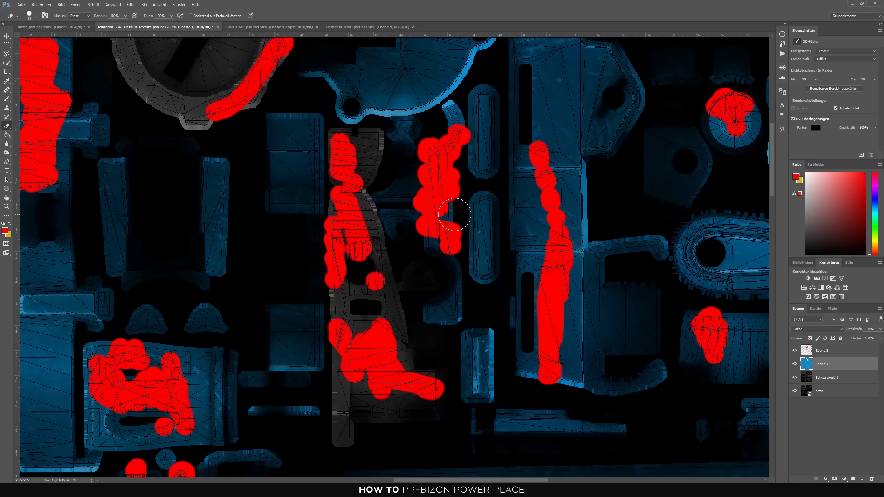
pyautogui.moveTo(444, 257)
pyautogui.mouseDown()
pyautogui.moveTo(432, 232)
pyautogui.moveTo(390, 219)
pyautogui.moveTo(445, 219)
pyautogui.moveTo(439, 202)
pyautogui.mouseUp()
pyautogui.moveTo(454, 117); pyautogui.dragTo(446, 114)
pyautogui.scroll(-3, 438, 301)
pyautogui.scroll(3, 312, 294)
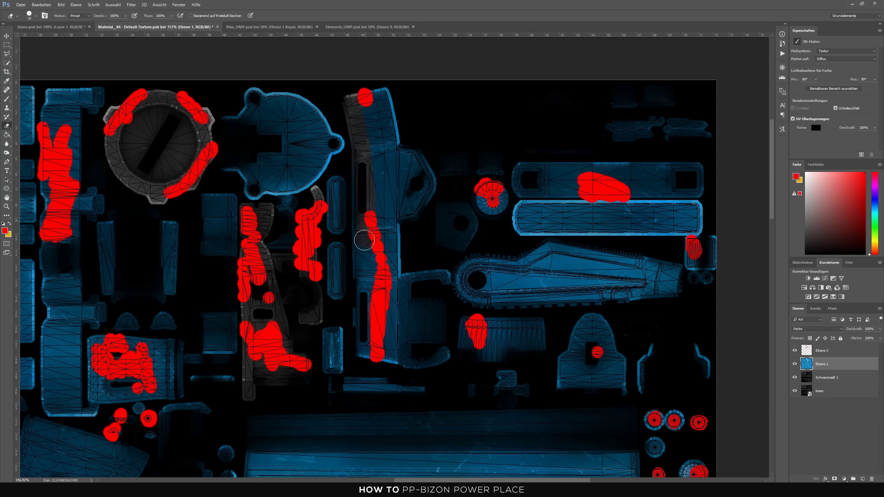
# With a larger eraser, remove the blue from the tall part and the small round part.
pyautogui.press(']')
pyautogui.press(']')
pyautogui.press(']')
pyautogui.moveTo(376, 108)
pyautogui.mouseDown()
pyautogui.moveTo(421, 190)
pyautogui.moveTo(432, 354)
pyautogui.moveTo(411, 363)
pyautogui.moveTo(368, 337)
pyautogui.mouseUp()
pyautogui.moveTo(370, 277)
pyautogui.mouseDown()
pyautogui.moveTo(369, 132)
pyautogui.moveTo(361, 166)
pyautogui.mouseUp()
pyautogui.moveTo(489, 196)
pyautogui.mouseDown()
pyautogui.moveTo(500, 200)
pyautogui.moveTo(309, 231)
pyautogui.mouseUp()
# Delete the blue from the two long bars using a rectangular selection, then deselect.
pyautogui.scroll(2, 336, 208)
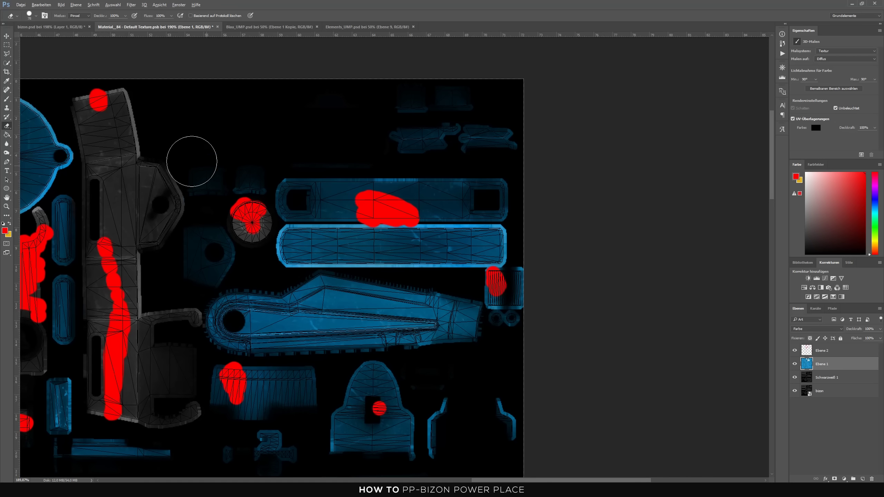
pyautogui.click(6, 46)
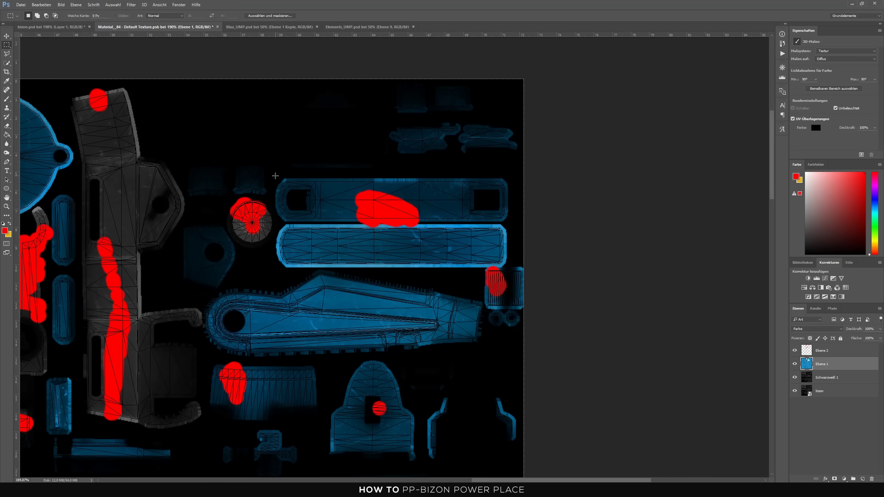
pyautogui.moveTo(275, 176); pyautogui.dragTo(510, 267)
pyautogui.press('Delete')
pyautogui.hotkey('ctrl', 'd')
# Erase the blue from the small red-marked piece.
pyautogui.click(5, 127)
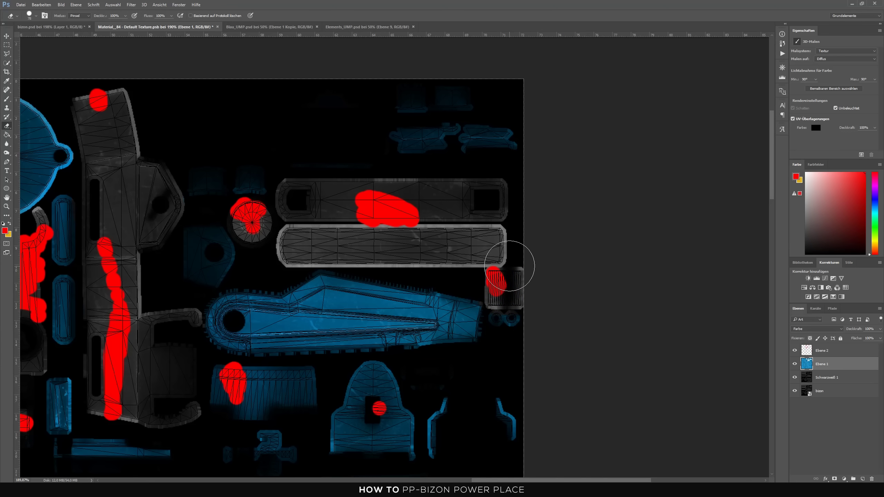
pyautogui.scroll(-3, 452, 251)
pyautogui.scroll(-3, 383, 237)
pyautogui.scroll(1, 307, 219)
pyautogui.moveTo(308, 218)
pyautogui.mouseDown()
pyautogui.moveTo(383, 225)
pyautogui.moveTo(386, 244)
pyautogui.moveTo(304, 242)
pyautogui.mouseUp()
pyautogui.scroll(2, 474, 263)
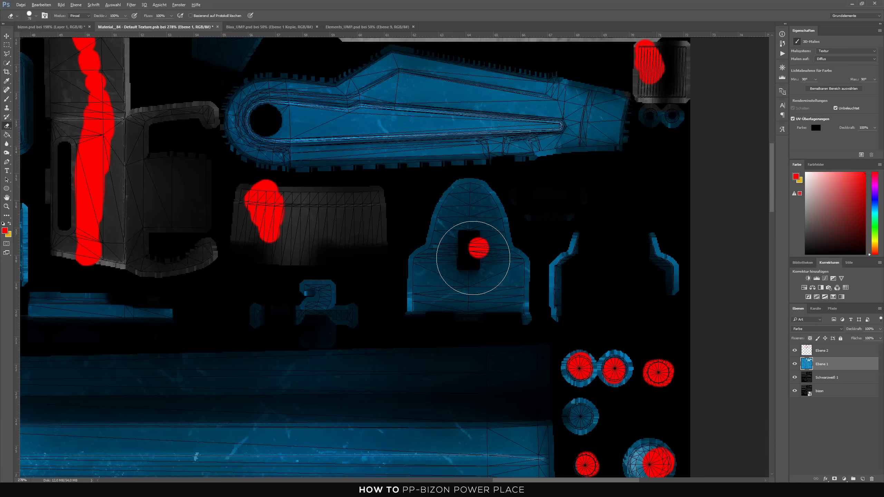
pyautogui.scroll(3, 474, 263)
# Erase the blue from the two small red-marked circles.
pyautogui.click(6, 36)
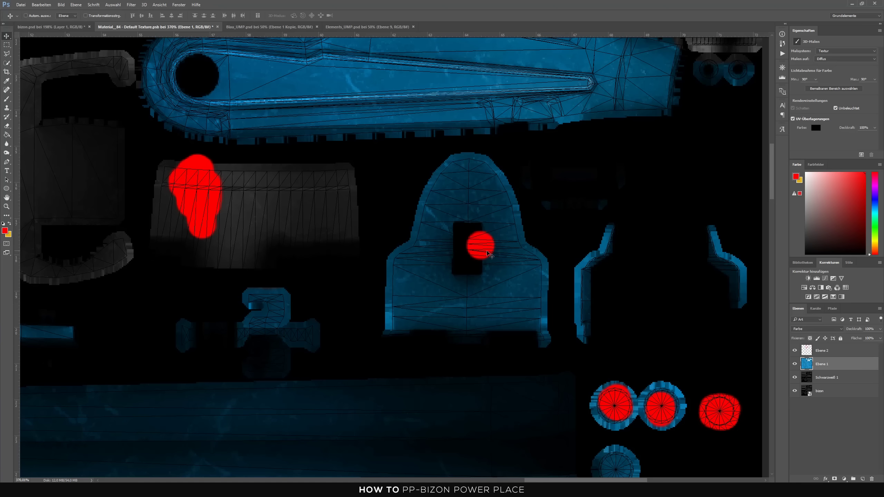
pyautogui.scroll(-2, 488, 254)
pyautogui.scroll(-2, 483, 251)
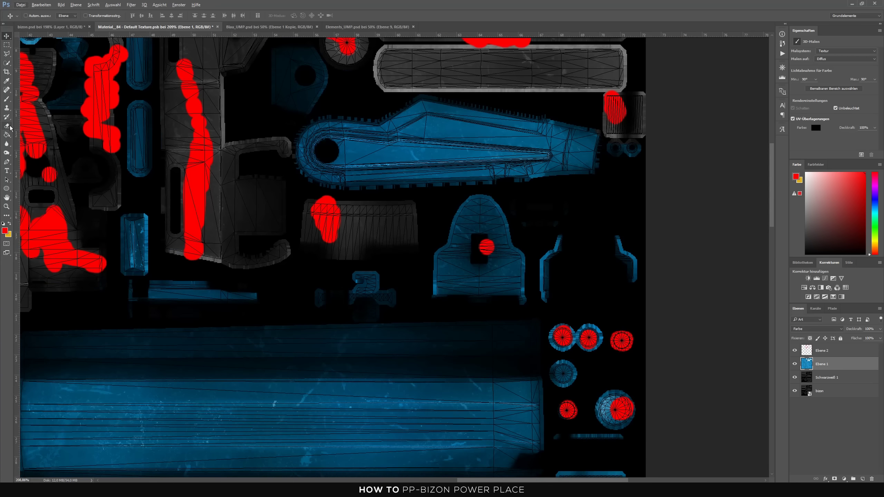
pyautogui.click(7, 126)
pyautogui.scroll(3, 355, 233)
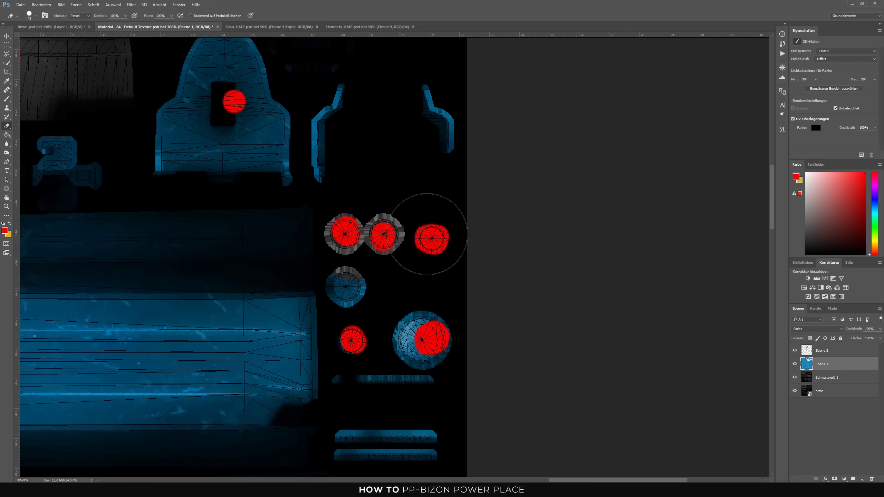
pyautogui.moveTo(343, 284); pyautogui.dragTo(352, 287)
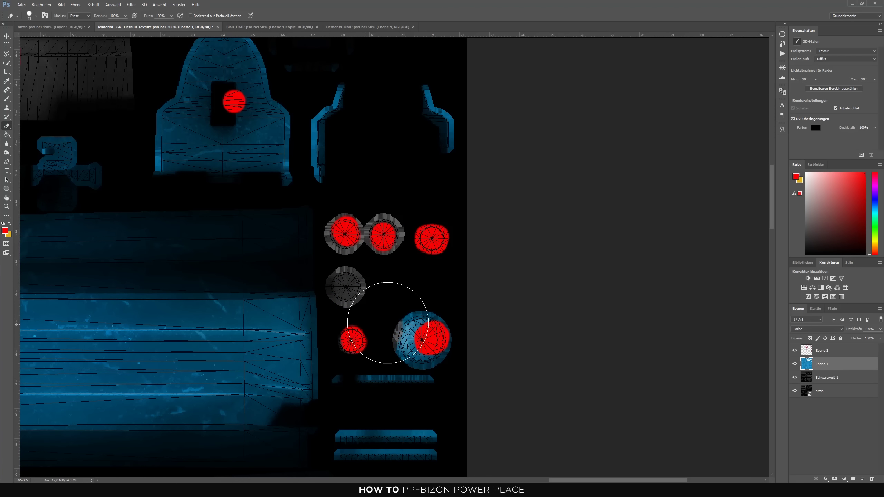
pyautogui.moveTo(388, 323); pyautogui.dragTo(421, 332)
pyautogui.scroll(-2, 414, 293)
# Erase the blue from the arc, the bar under the red shape, and the upper red blob.
pyautogui.scroll(-3, 381, 379)
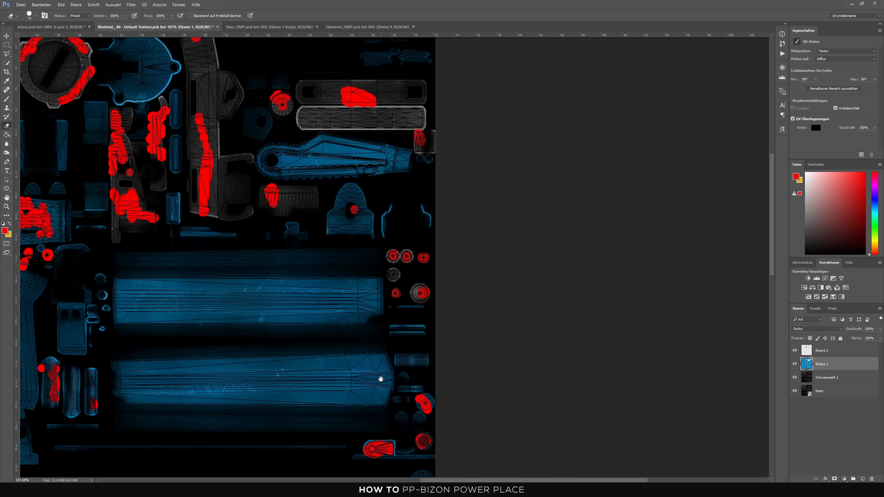
pyautogui.scroll(2, 381, 379)
pyautogui.scroll(2, 383, 327)
pyautogui.scroll(1, 351, 306)
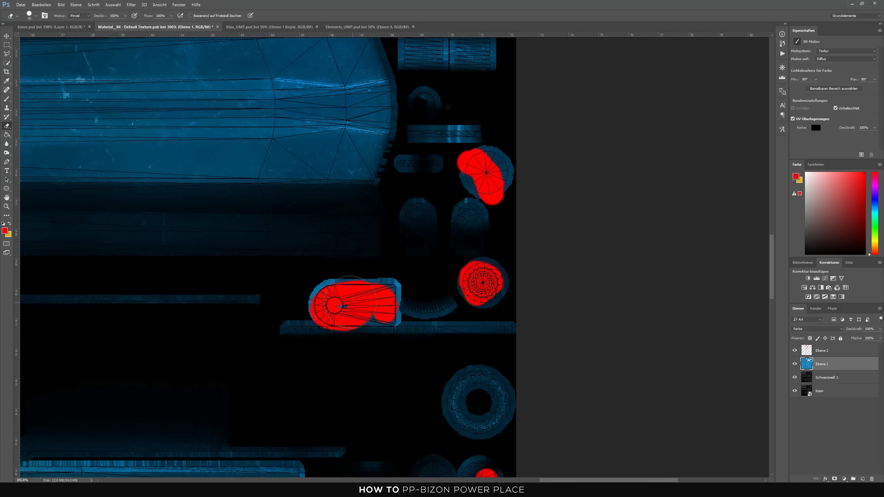
pyautogui.moveTo(382, 297); pyautogui.dragTo(321, 323)
pyautogui.press('[')
pyautogui.moveTo(434, 325); pyautogui.dragTo(494, 322)
pyautogui.press(']')
pyautogui.moveTo(486, 172); pyautogui.dragTo(482, 174)
# Erase the blue around the lower red cone on the right edge.
pyautogui.scroll(-5, 482, 174)
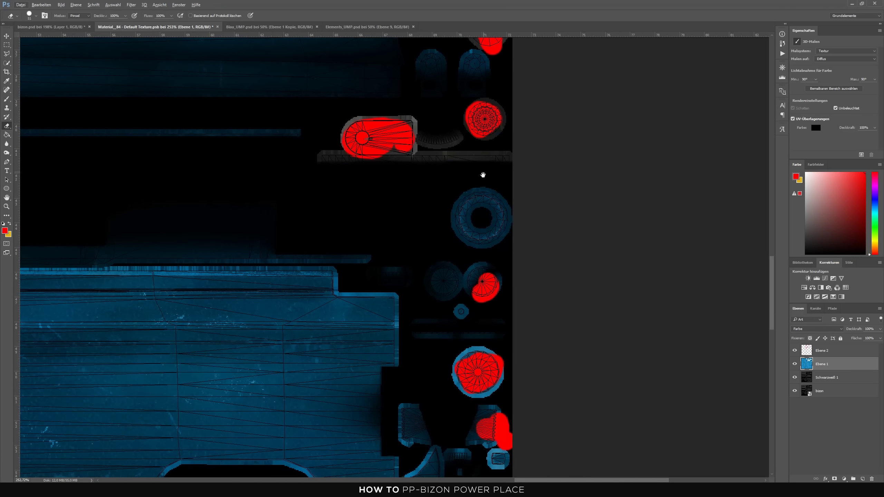
pyautogui.scroll(-4, 499, 283)
pyautogui.press(']')
pyautogui.press(']')
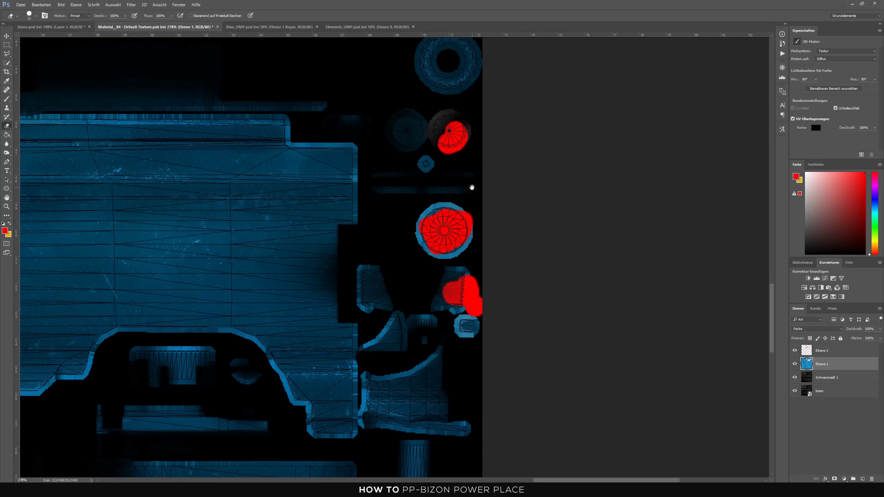
pyautogui.moveTo(448, 240); pyautogui.dragTo(449, 259)
pyautogui.press('[')
pyautogui.press('[')
pyautogui.moveTo(450, 279); pyautogui.dragTo(481, 295)
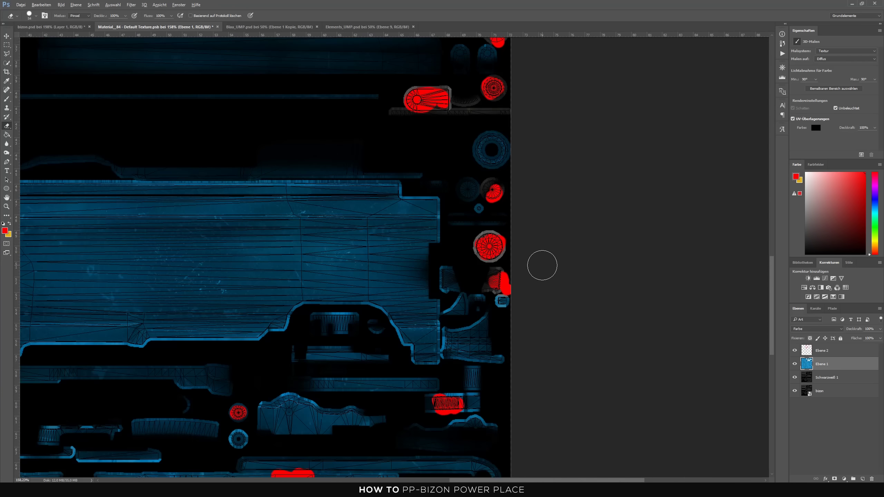
pyautogui.scroll(-5, 540, 263)
# Delete the blue around the ribbed part with a rectangular selection.
pyautogui.moveTo(519, 230); pyautogui.dragTo(486, 229)
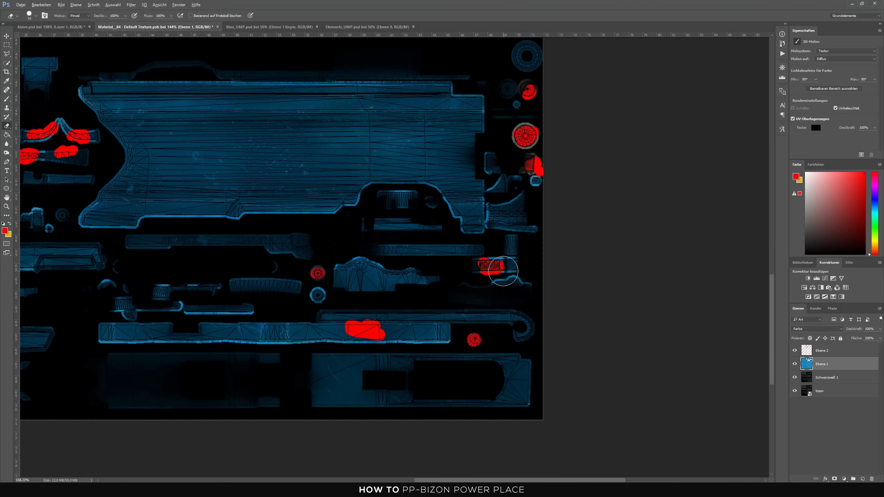
pyautogui.scroll(4, 522, 265)
pyautogui.press('m')
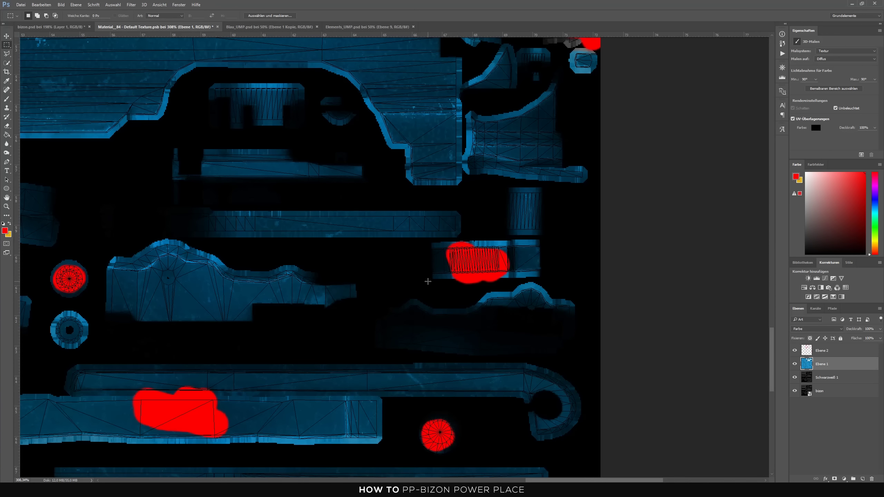
pyautogui.moveTo(428, 281); pyautogui.dragTo(545, 238)
pyautogui.press('Delete')
# Return to a smaller Eraser brush and pan to the remaining marked parts.
pyautogui.moveTo(414, 332); pyautogui.dragTo(535, 215)
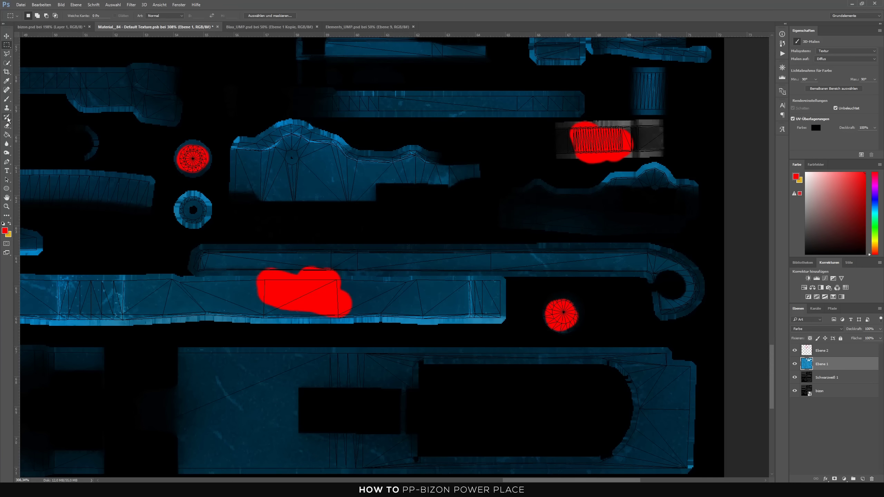
pyautogui.click(8, 128)
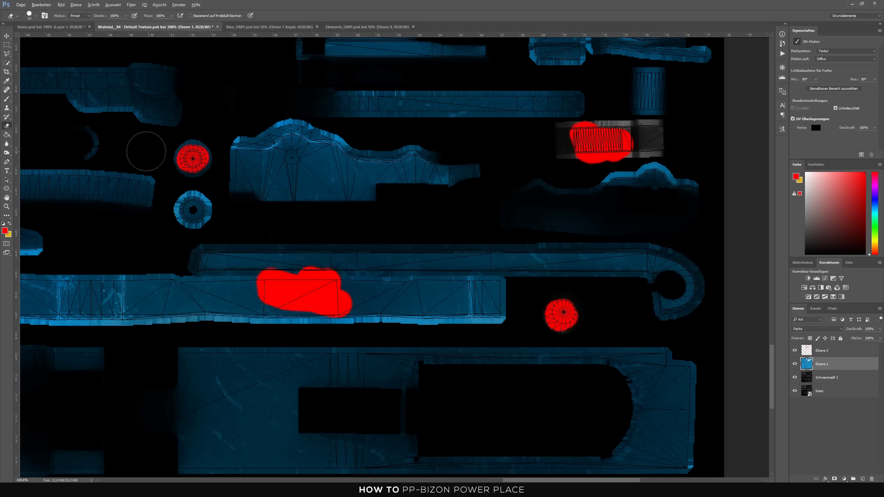
pyautogui.scroll(-2, 412, 209)
pyautogui.press('[')
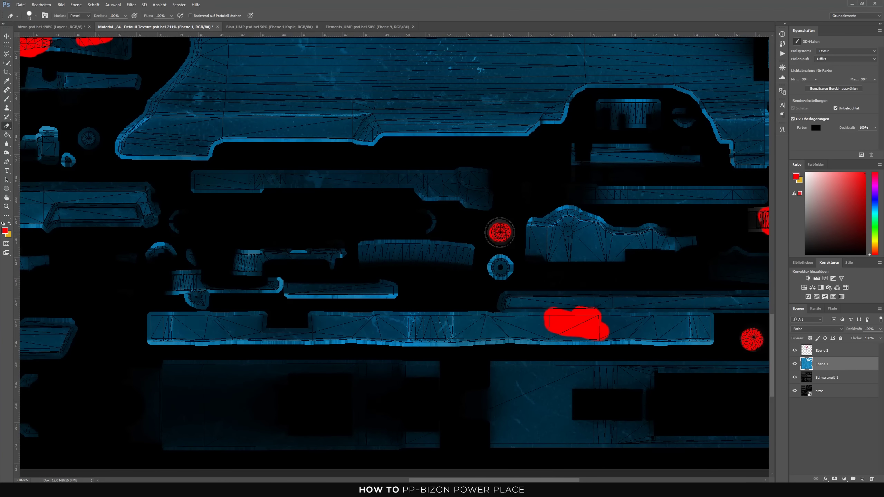
pyautogui.moveTo(457, 252); pyautogui.dragTo(479, 209)
pyautogui.scroll(-2, 478, 213)
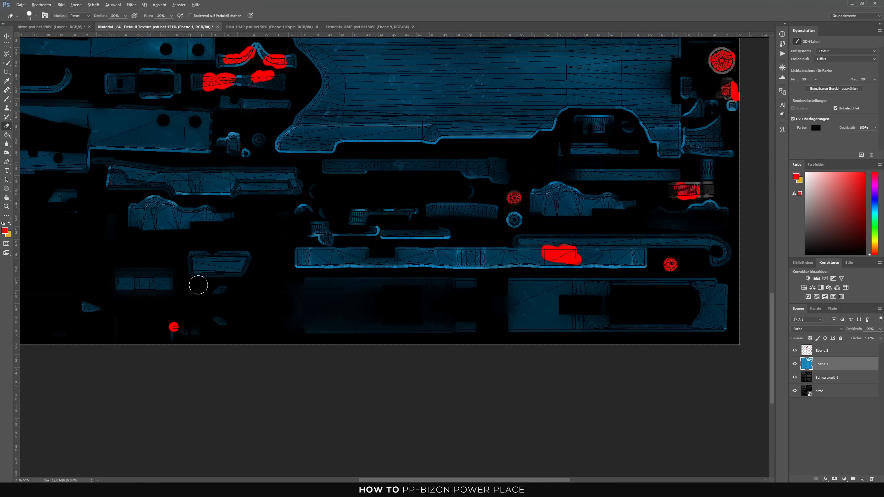
pyautogui.scroll(1, 176, 329)
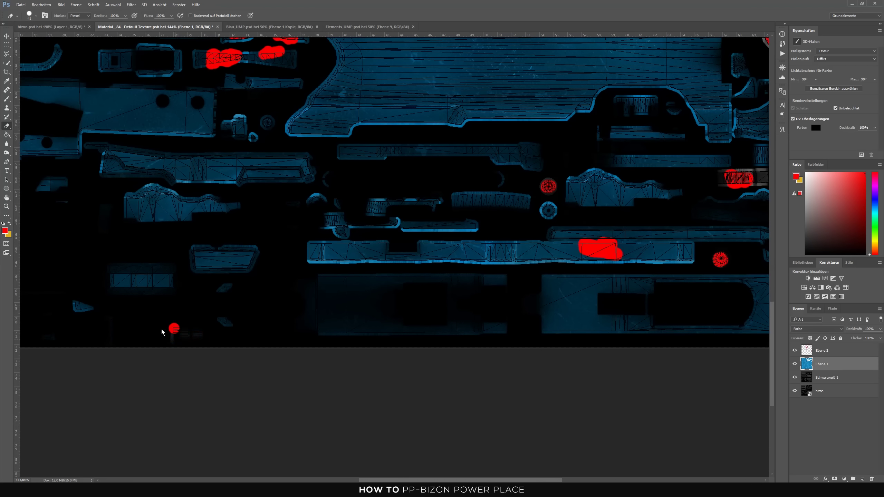
# Erase the blue around the curved red-marked parts.
pyautogui.moveTo(162, 329); pyautogui.dragTo(394, 352)
pyautogui.scroll(2, 332, 366)
pyautogui.scroll(1, 332, 365)
pyautogui.scroll(2, 311, 268)
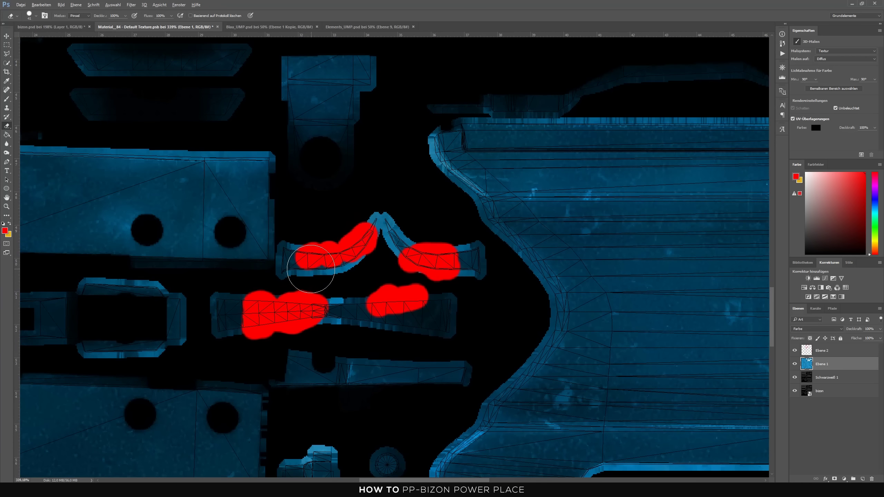
pyautogui.moveTo(311, 269)
pyautogui.mouseDown()
pyautogui.moveTo(396, 241)
pyautogui.moveTo(279, 307)
pyautogui.moveTo(419, 323)
pyautogui.moveTo(358, 293)
pyautogui.mouseUp()
pyautogui.scroll(-5, 359, 292)
pyautogui.moveTo(293, 270)
pyautogui.mouseDown()
pyautogui.moveTo(494, 342)
pyautogui.moveTo(310, 409)
pyautogui.moveTo(397, 369)
pyautogui.moveTo(517, 409)
pyautogui.moveTo(300, 314)
pyautogui.mouseUp()
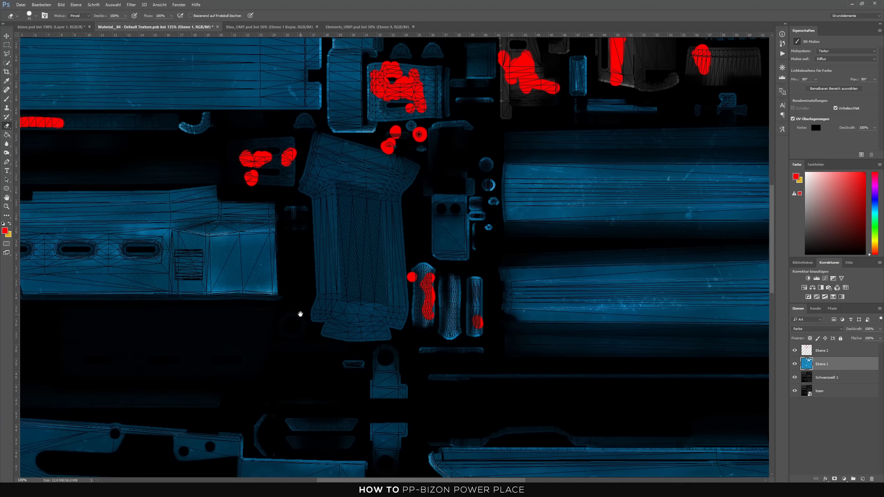
pyautogui.scroll(4, 467, 308)
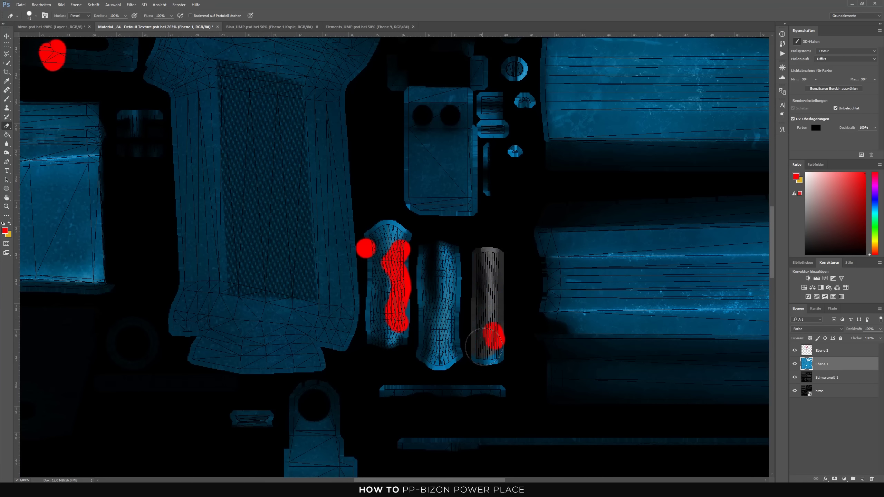
# Erase the blue from the grip island's top cap and down the hook piece's right side.
pyautogui.moveTo(408, 231)
pyautogui.mouseDown()
pyautogui.moveTo(375, 245)
pyautogui.moveTo(385, 326)
pyautogui.moveTo(396, 318)
pyautogui.moveTo(398, 246)
pyautogui.moveTo(383, 326)
pyautogui.mouseUp()
pyautogui.scroll(5, 400, 314)
pyautogui.scroll(5, 417, 314)
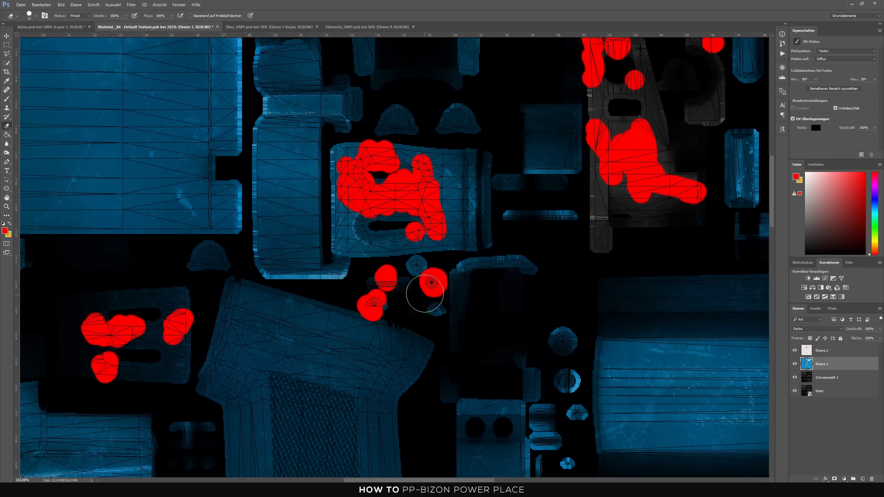
pyautogui.press('[')
pyautogui.press('[')
pyautogui.press(']')
pyautogui.press(']')
pyautogui.moveTo(459, 179); pyautogui.dragTo(359, 227)
pyautogui.moveTo(370, 247)
pyautogui.mouseDown()
pyautogui.moveTo(663, 214)
pyautogui.moveTo(554, 185)
pyautogui.mouseUp()
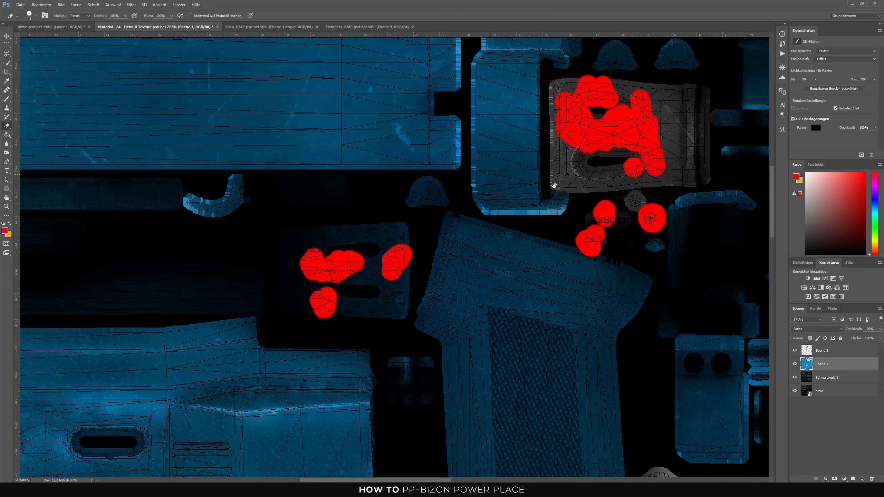
pyautogui.moveTo(411, 241); pyautogui.dragTo(284, 296)
# Delete the blue from the long thin red-marked strip via rectangular selection, then resume erasing.
pyautogui.moveTo(517, 225); pyautogui.dragTo(418, 271)
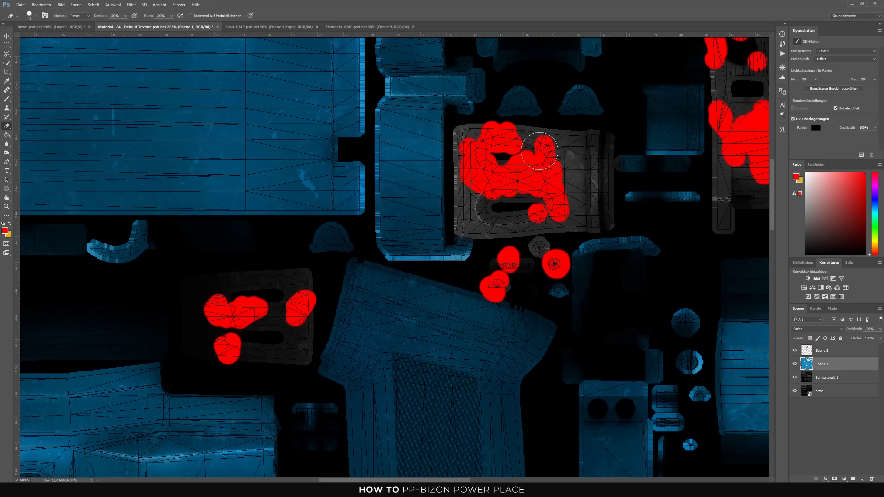
pyautogui.moveTo(382, 238); pyautogui.dragTo(467, 206)
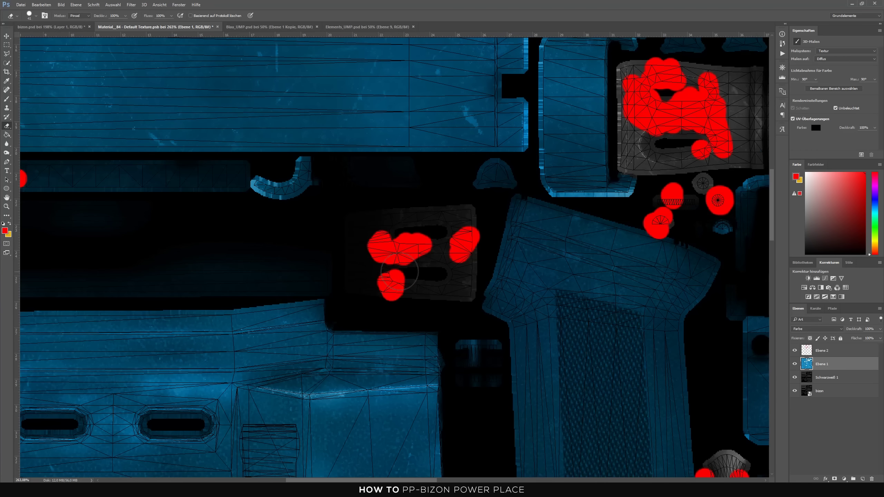
pyautogui.scroll(2, 460, 257)
pyautogui.hscroll(2, 505, 236)
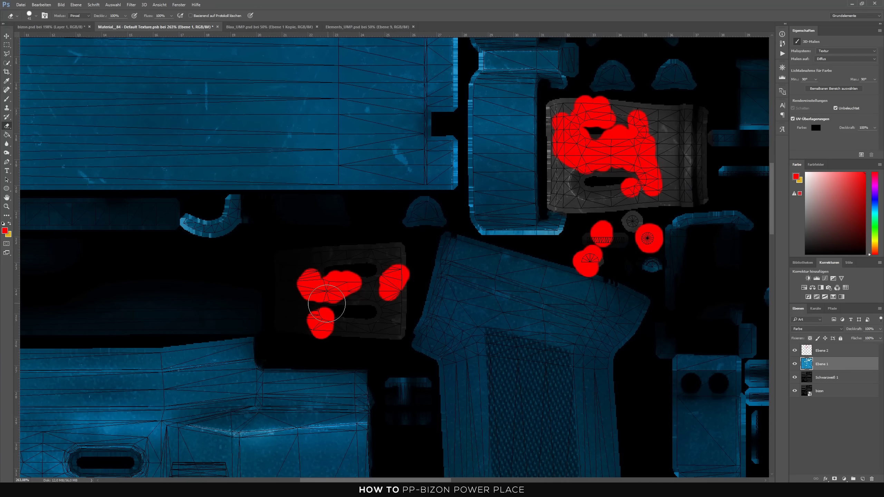
pyautogui.hscroll(-3, 400, 294)
pyautogui.hscroll(-5, 522, 296)
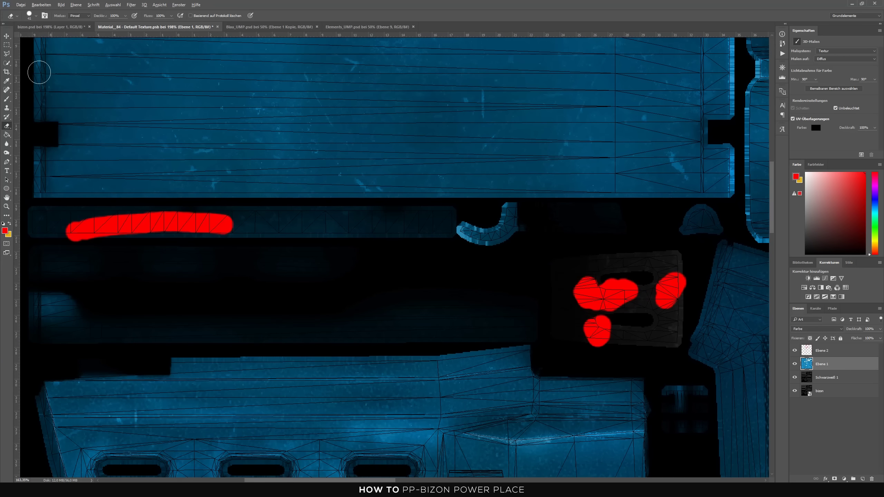
pyautogui.press('m')
pyautogui.moveTo(36, 71)
pyautogui.mouseDown()
pyautogui.moveTo(177, 214)
pyautogui.moveTo(601, 244)
pyautogui.mouseUp()
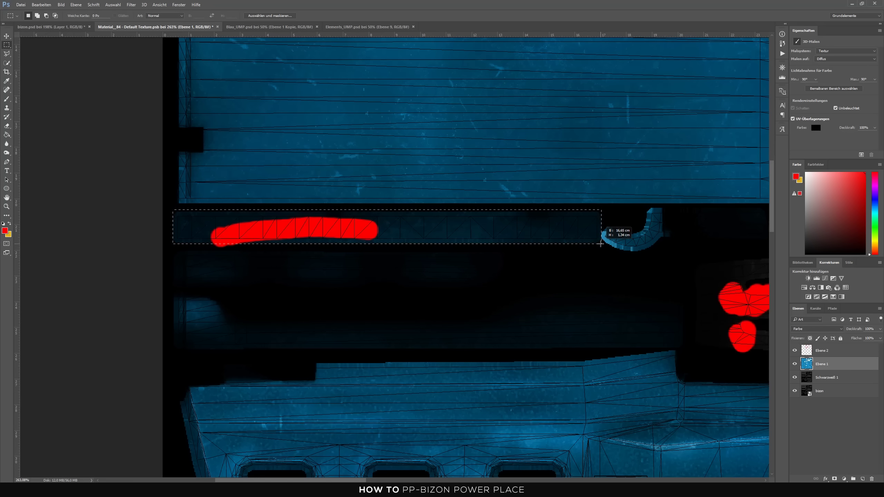
pyautogui.press('Delete')
pyautogui.click(7, 125)
pyautogui.hscroll(5, 383, 202)
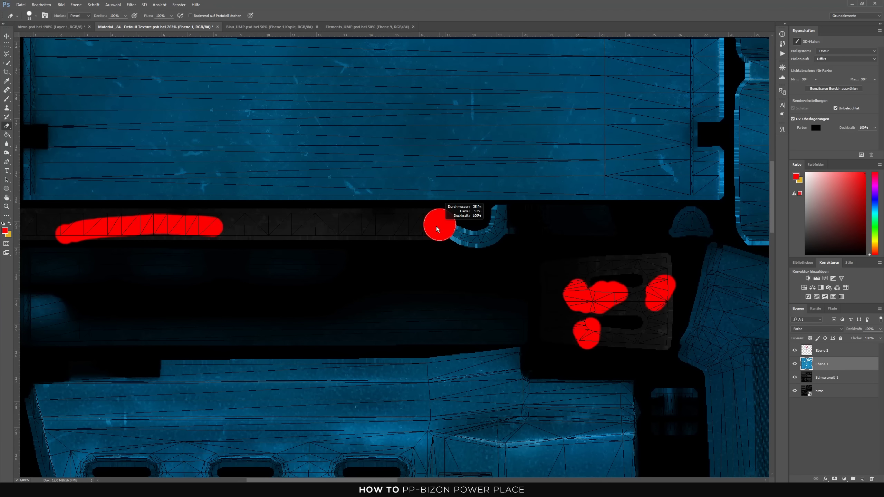
pyautogui.moveTo(436, 222)
pyautogui.mouseDown()
pyautogui.moveTo(470, 239)
pyautogui.moveTo(499, 218)
pyautogui.mouseUp()
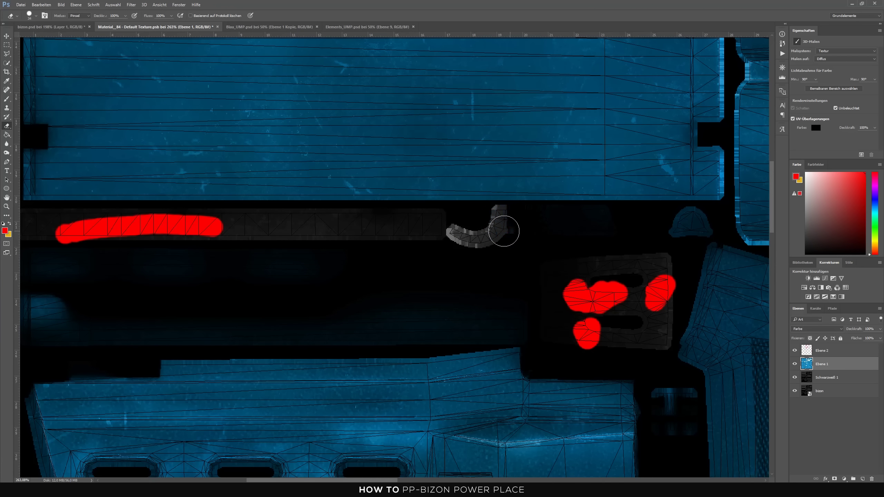
# Erase the blue tint from the left vertical strip in the upper texture.
pyautogui.scroll(-5, 498, 224)
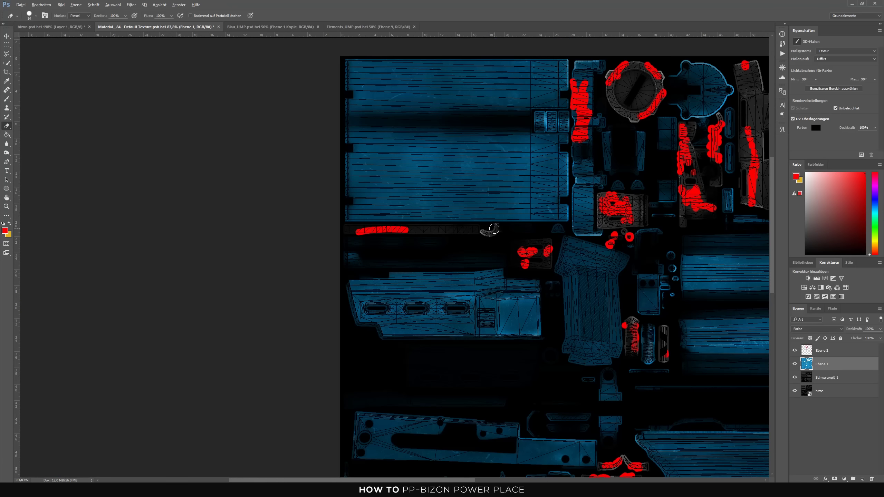
pyautogui.moveTo(631, 214); pyautogui.dragTo(309, 212)
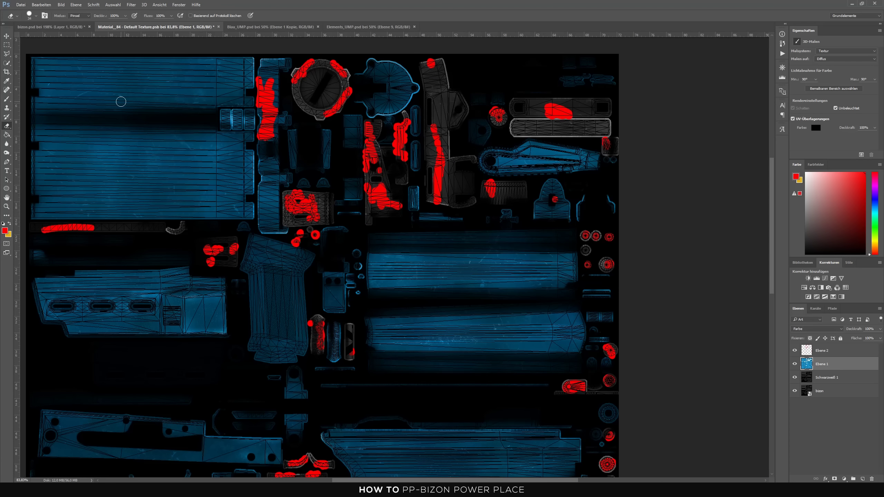
pyautogui.scroll(2, 302, 93)
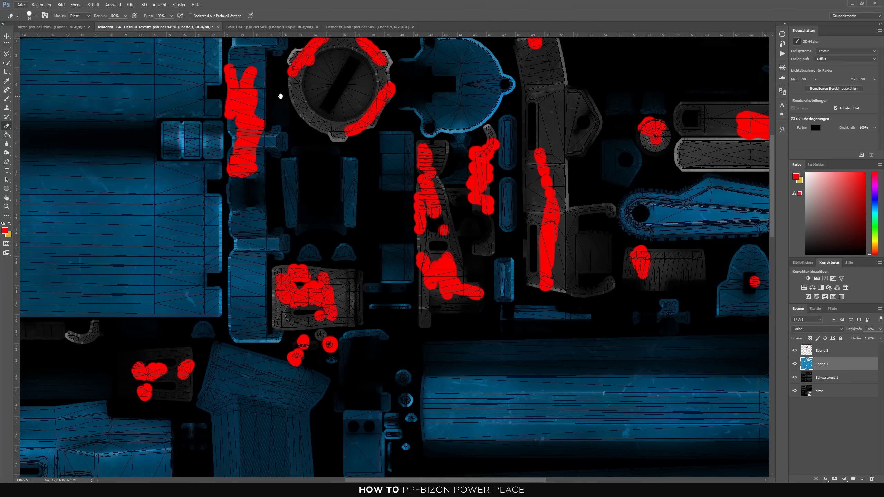
pyautogui.scroll(1, 371, 174)
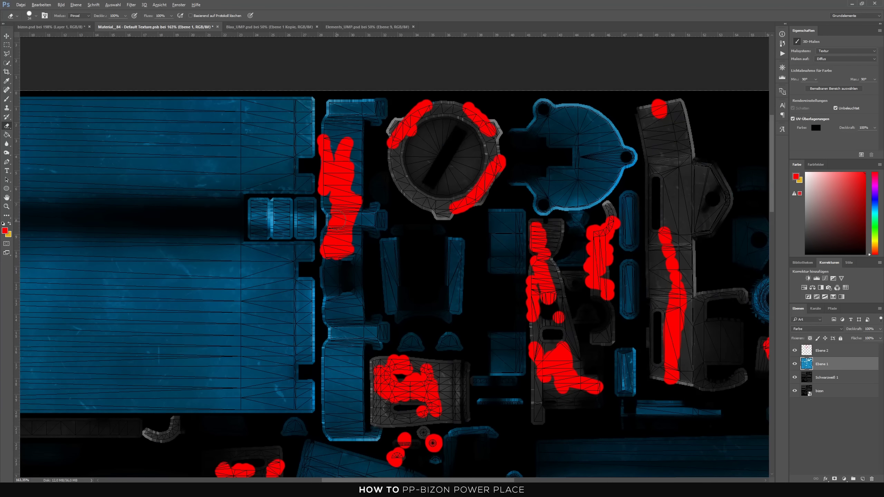
pyautogui.scroll(1, 329, 156)
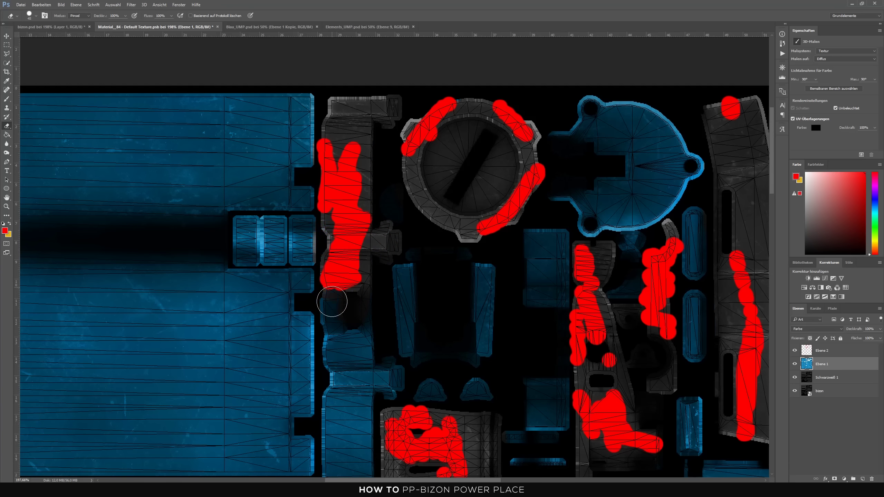
pyautogui.scroll(-5, 336, 357)
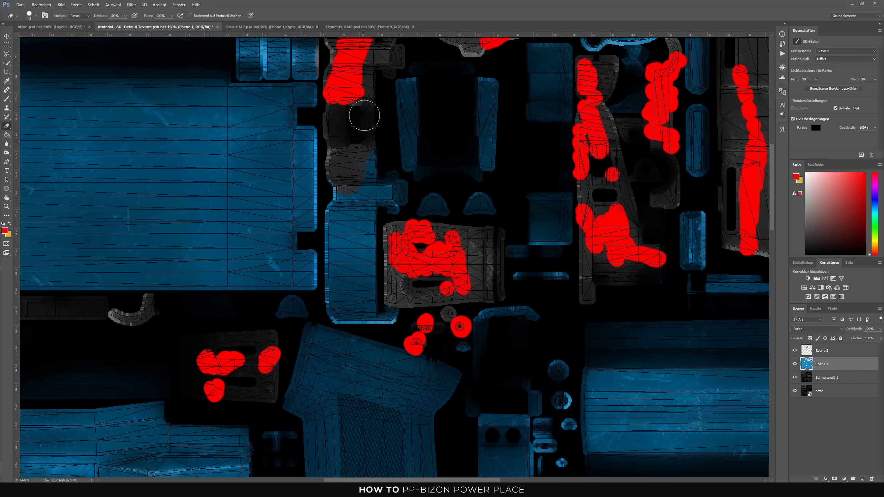
pyautogui.moveTo(364, 115)
pyautogui.mouseDown()
pyautogui.moveTo(365, 172)
pyautogui.moveTo(388, 192)
pyautogui.moveTo(377, 208)
pyautogui.mouseUp()
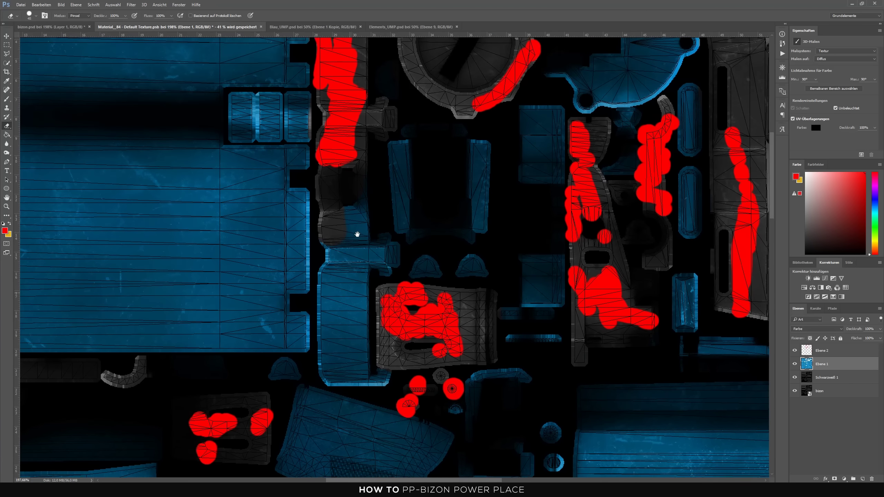
# Erase the blue tint down the lower vertical strip, then view the whole texture.
pyautogui.scroll(2, 352, 231)
pyautogui.moveTo(360, 190)
pyautogui.mouseDown()
pyautogui.moveTo(344, 249)
pyautogui.moveTo(355, 233)
pyautogui.moveTo(379, 241)
pyautogui.moveTo(388, 262)
pyautogui.mouseUp()
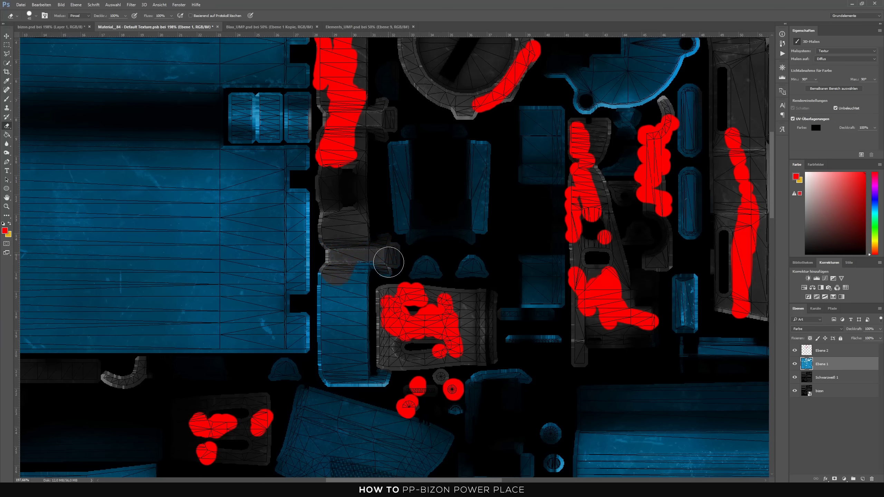
pyautogui.moveTo(356, 335)
pyautogui.mouseDown()
pyautogui.moveTo(357, 366)
pyautogui.moveTo(345, 371)
pyautogui.moveTo(330, 358)
pyautogui.mouseUp()
pyautogui.scroll(5, 331, 301)
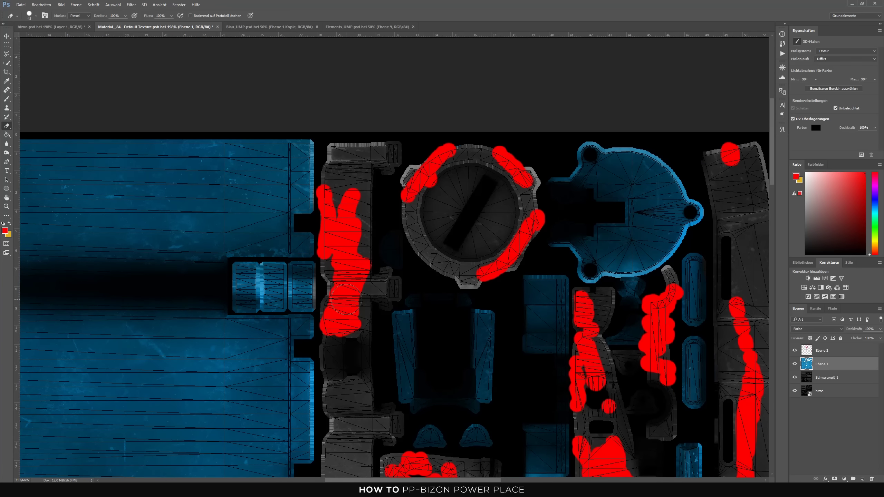
pyautogui.scroll(-3, 346, 299)
pyautogui.scroll(-2, 346, 298)
pyautogui.moveTo(359, 335); pyautogui.dragTo(358, 156)
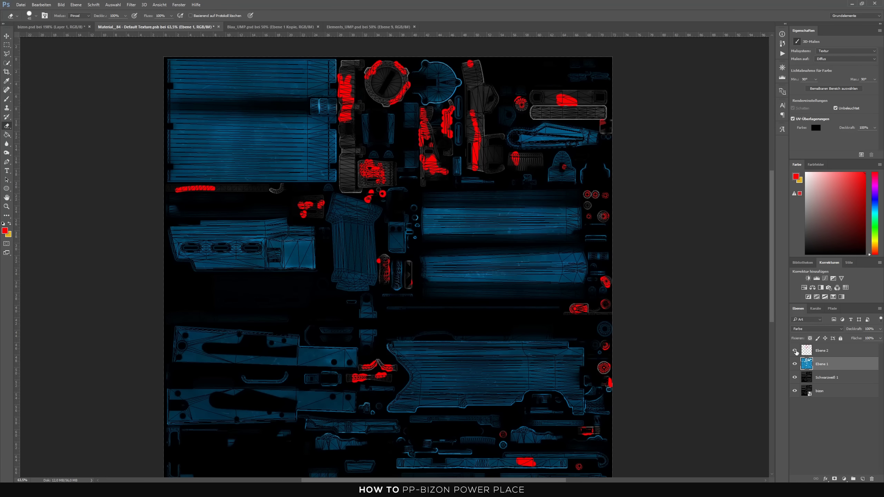
# Hide Ebene 2's red markings, orbit the bizon.psd 3D model, and return to the texture.
pyautogui.click(795, 351)
pyautogui.scroll(-2, 457, 223)
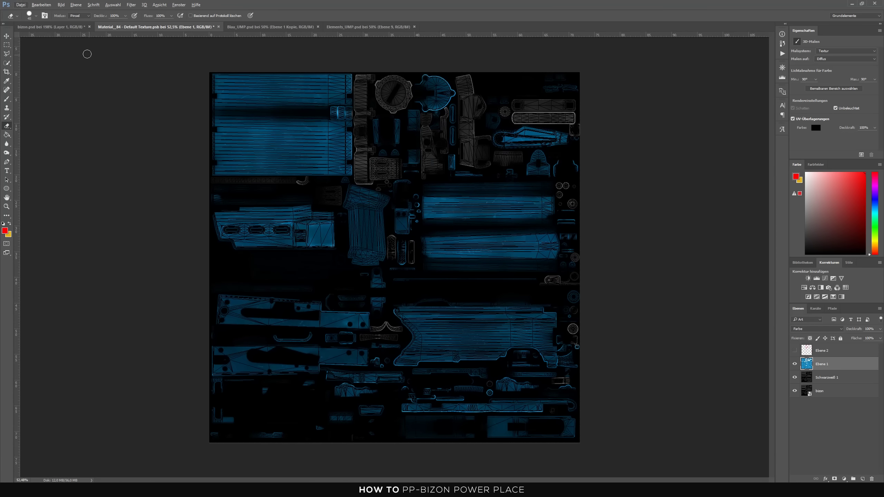
pyautogui.click(50, 27)
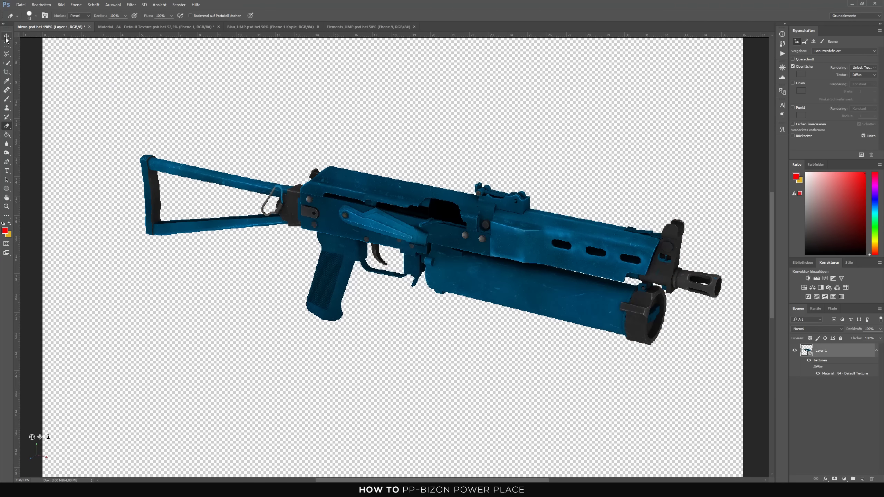
pyautogui.click(7, 37)
pyautogui.moveTo(471, 127)
pyautogui.mouseDown()
pyautogui.moveTo(693, 43)
pyautogui.moveTo(169, 43)
pyautogui.moveTo(281, 42)
pyautogui.moveTo(323, 117)
pyautogui.mouseUp()
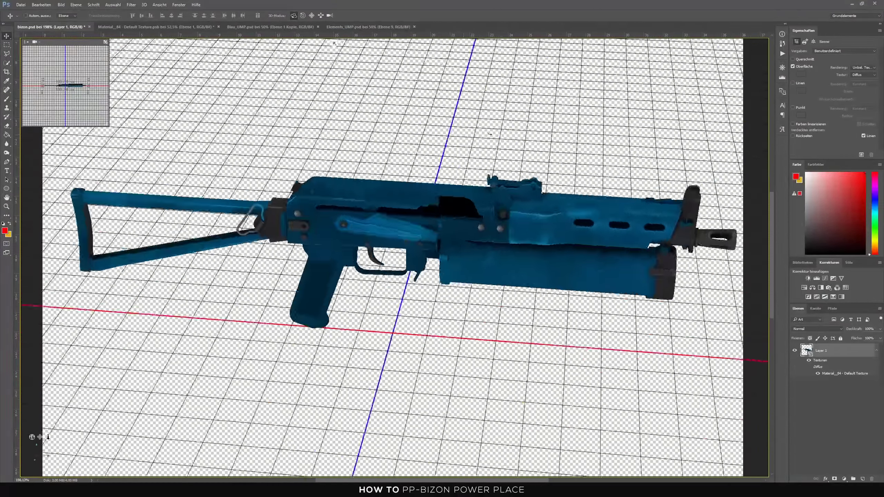
pyautogui.click(153, 27)
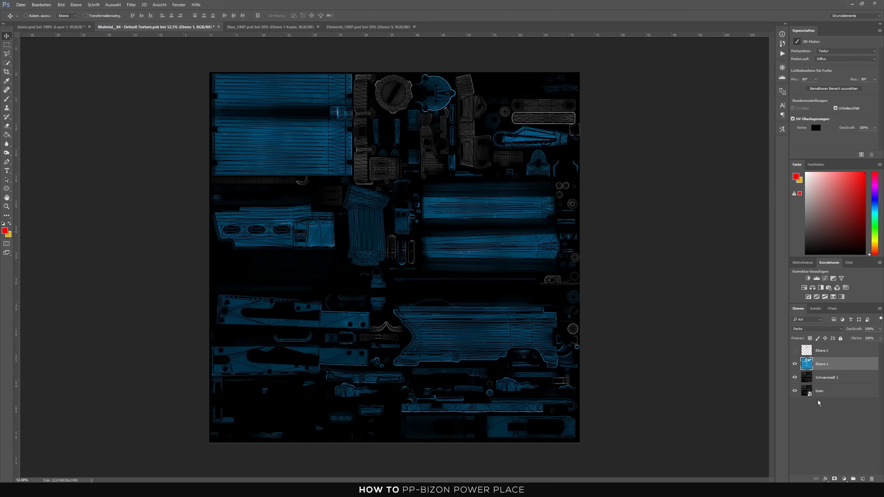
# Add a new layer, swap the foreground to yellow, and load Ebene 1's selection.
pyautogui.click(864, 480)
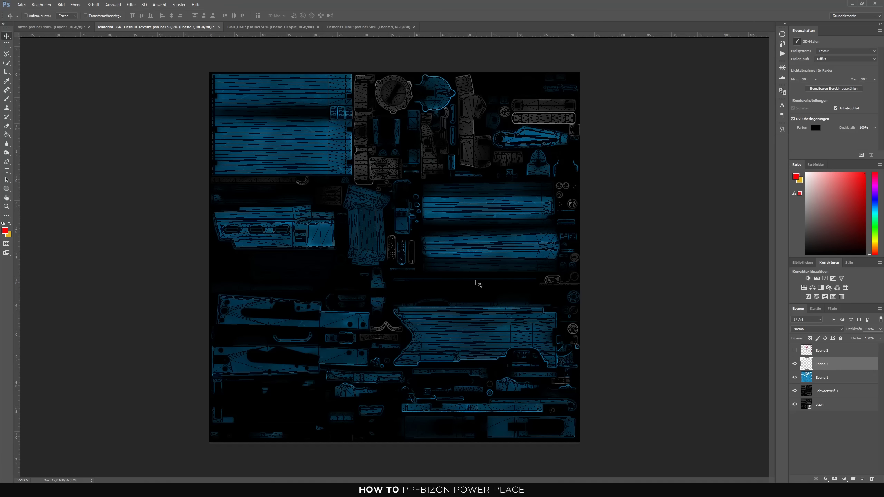
pyautogui.press('x')
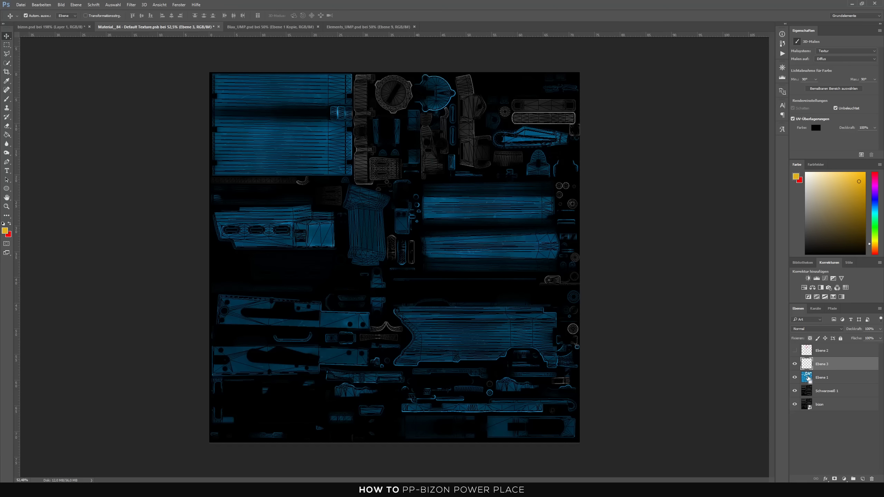
pyautogui.keyDown('ctrl'); pyautogui.click(808, 378); pyautogui.keyUp('ctrl')
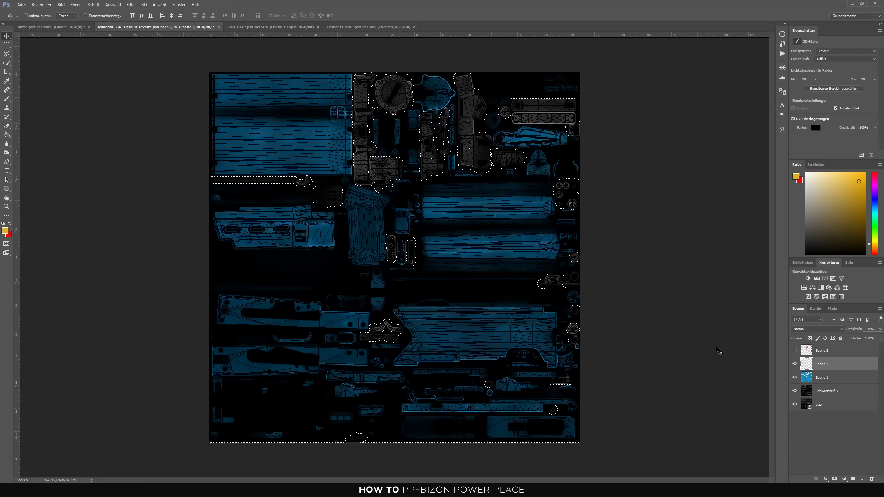
# Invert the selection and fill the grey pieces with yellow on the new layer.
pyautogui.click(114, 5)
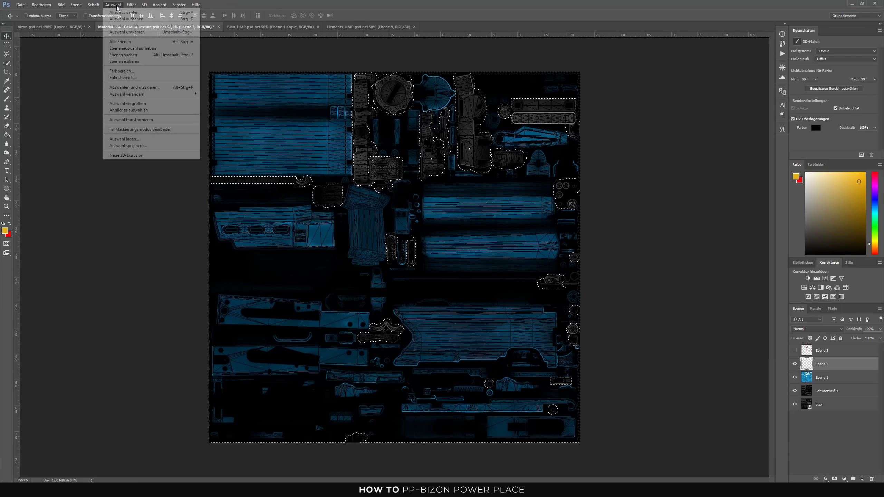
pyautogui.click(121, 32)
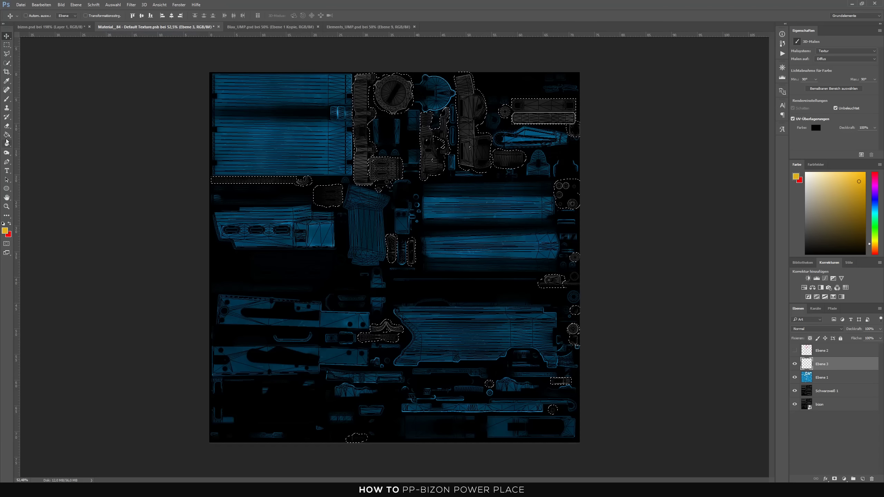
pyautogui.click(6, 137)
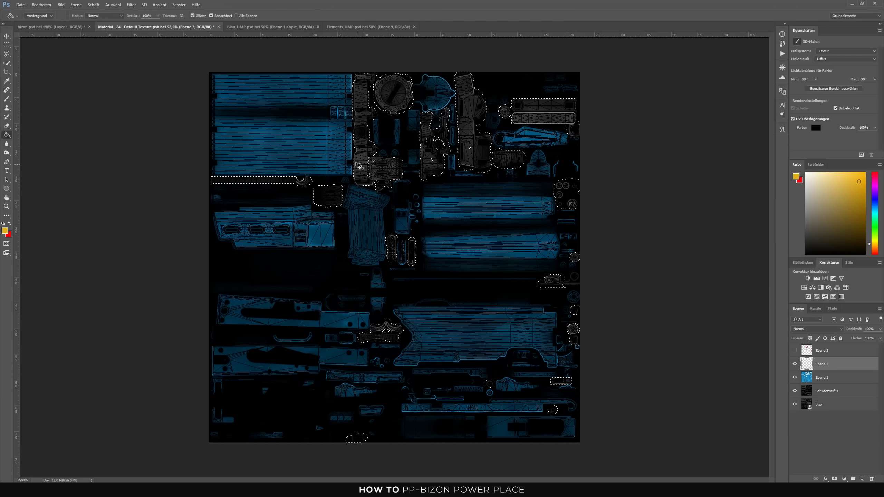
pyautogui.click(365, 118)
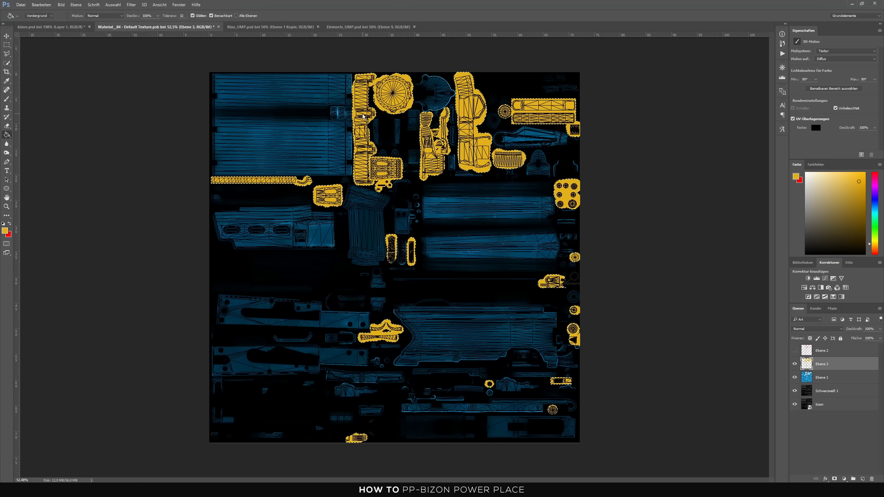
# Zoom in to inspect the yellow islands, zoom out, and open the layer blend-mode list.
pyautogui.click(7, 45)
pyautogui.scroll(3, 407, 157)
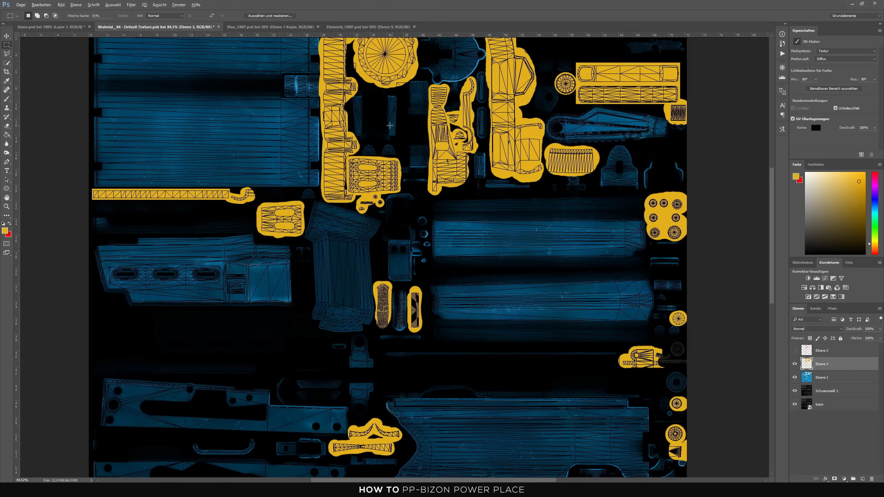
pyautogui.click(6, 36)
pyautogui.scroll(4, 358, 139)
pyautogui.scroll(2, 368, 209)
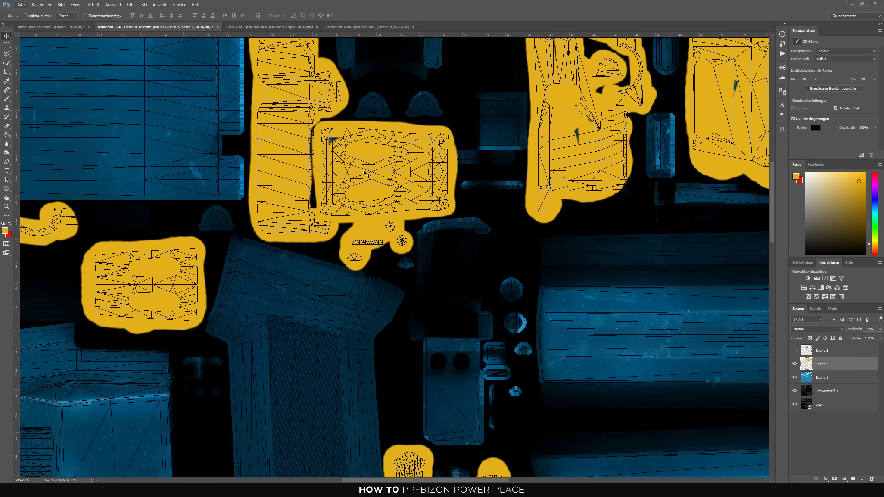
pyautogui.scroll(-1, 383, 258)
pyautogui.scroll(-2, 382, 258)
pyautogui.scroll(4, 628, 208)
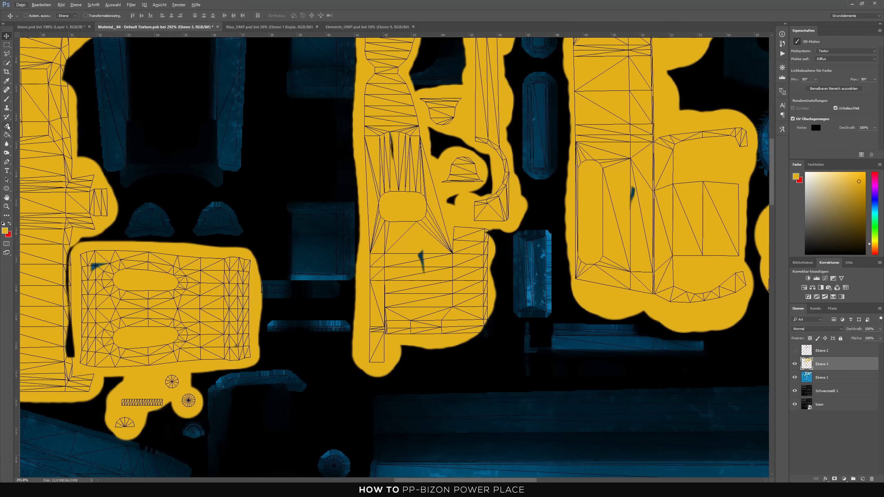
pyautogui.scroll(-1, 247, 232)
pyautogui.scroll(-3, 250, 235)
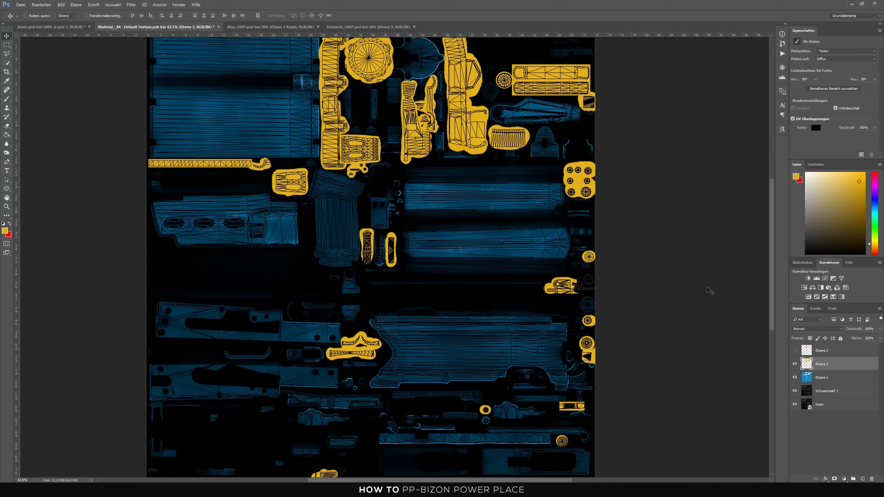
pyautogui.click(800, 329)
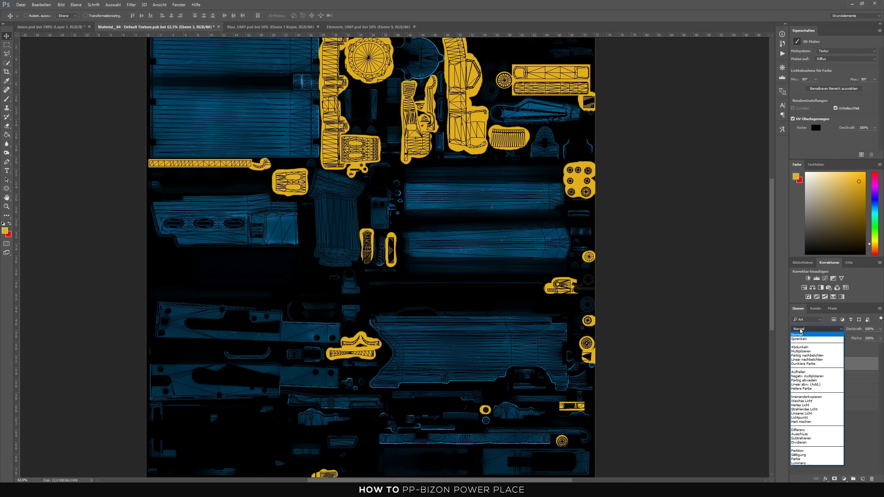
# Set Ebene 3's blend mode to Linear abw. (Add.), deselect the layer, and zoom out.
pyautogui.click(827, 385)
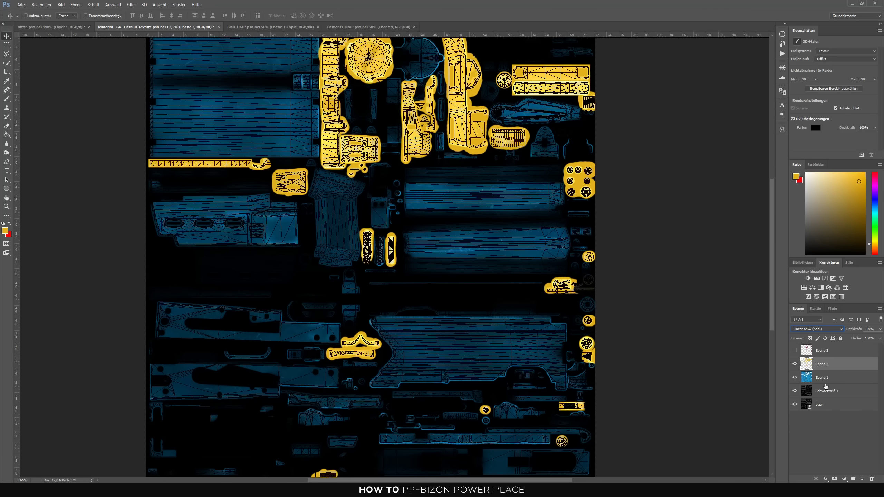
pyautogui.click(828, 436)
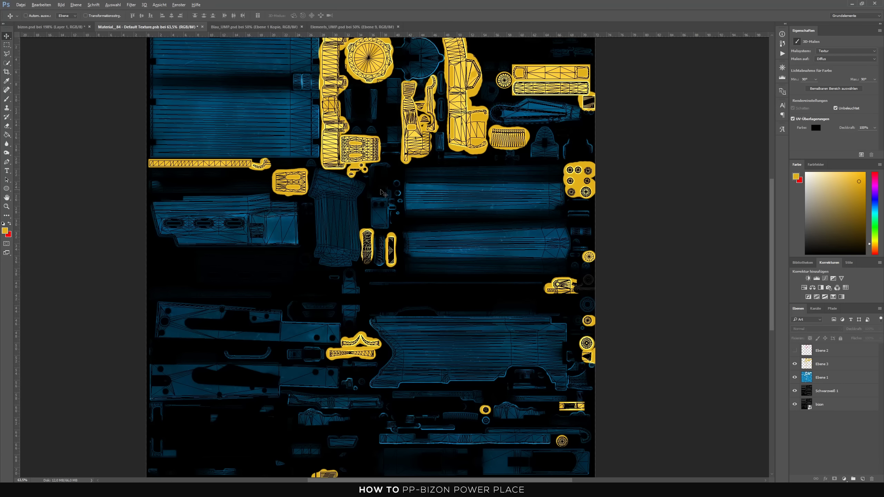
pyautogui.scroll(-2, 384, 193)
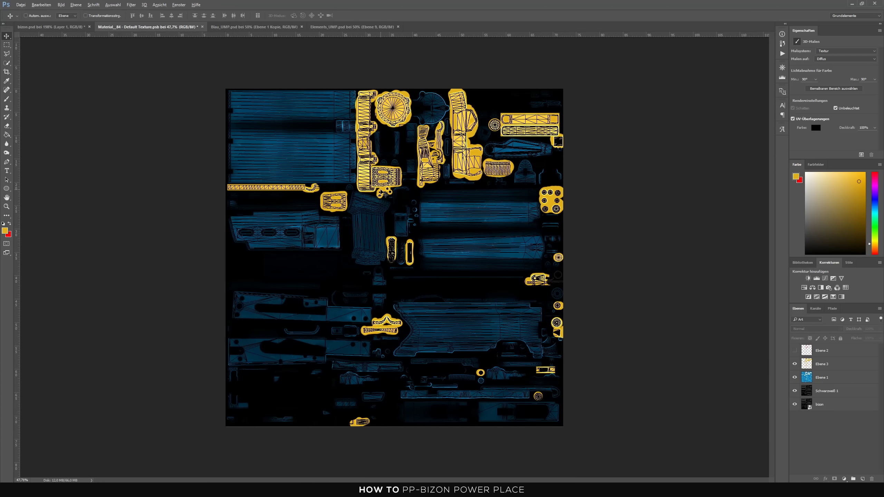
# Bring up the bizon.psd gun and orbit it around to a closer side-on view.
pyautogui.click(31, 28)
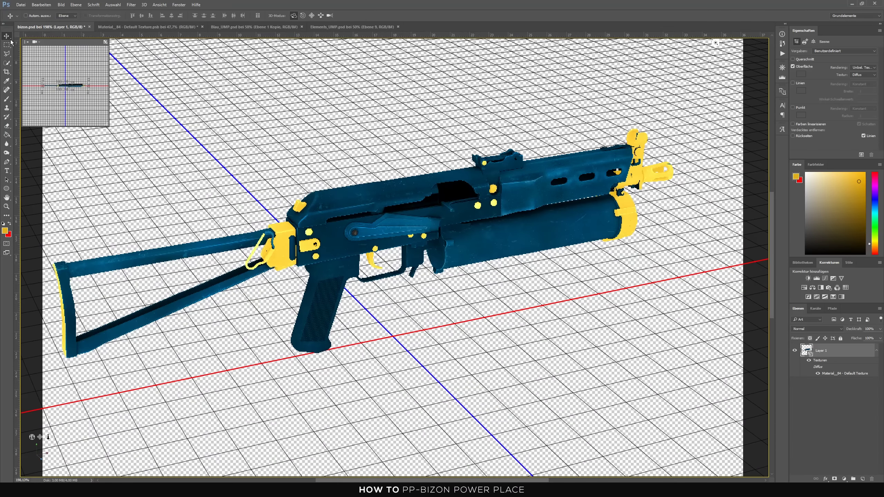
pyautogui.moveTo(353, 99)
pyautogui.mouseDown()
pyautogui.moveTo(503, 89)
pyautogui.moveTo(481, 107)
pyautogui.moveTo(185, 108)
pyautogui.mouseUp()
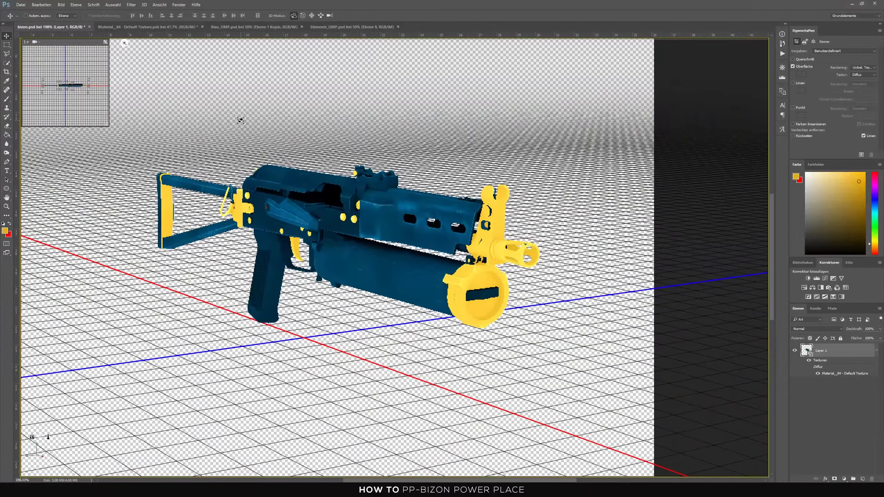
pyautogui.moveTo(241, 120)
pyautogui.mouseDown()
pyautogui.moveTo(321, 113)
pyautogui.moveTo(444, 121)
pyautogui.moveTo(401, 123)
pyautogui.mouseUp()
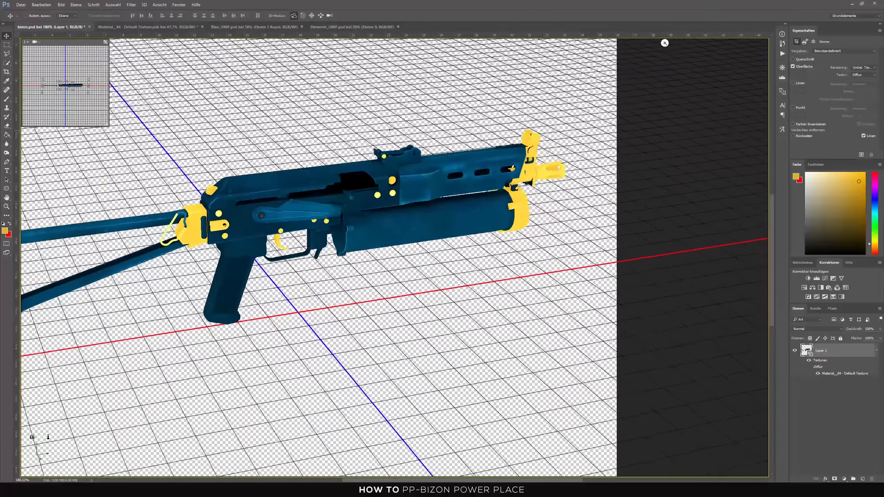
pyautogui.scroll(3, 239, 238)
pyautogui.scroll(3, 239, 238)
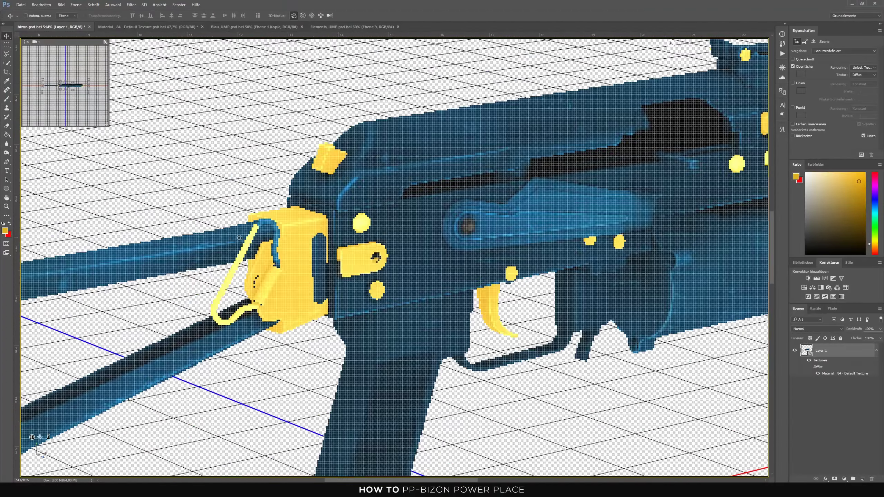
pyautogui.scroll(-2, 262, 220)
# Orbit and zoom out to check the yellow accents from a near side-on and angled rear view.
pyautogui.moveTo(262, 221); pyautogui.dragTo(214, 175)
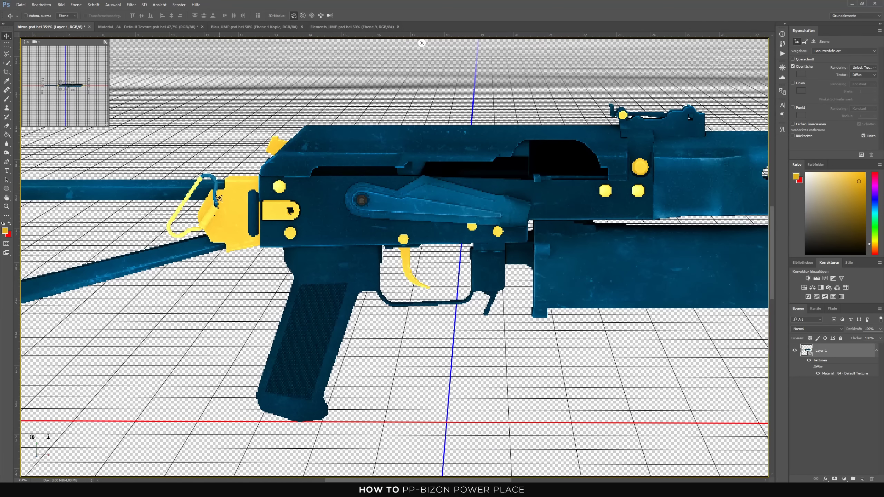
pyautogui.scroll(-1, 228, 184)
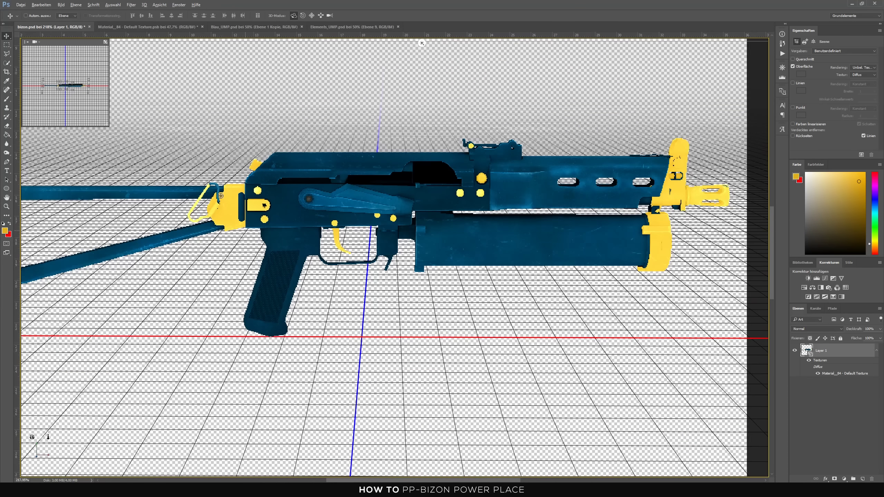
pyautogui.scroll(-1, 225, 194)
pyautogui.scroll(-1, 223, 195)
pyautogui.scroll(-1, 224, 198)
pyautogui.scroll(-1, 319, 118)
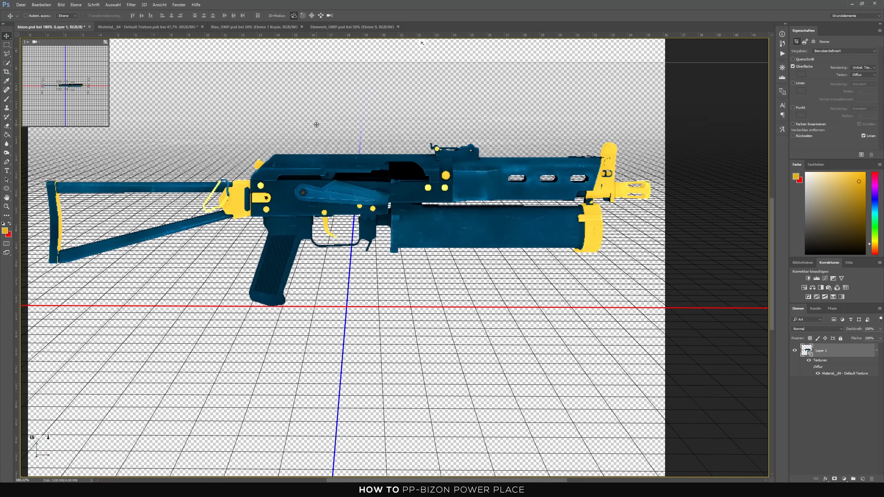
pyautogui.moveTo(320, 118); pyautogui.dragTo(384, 219)
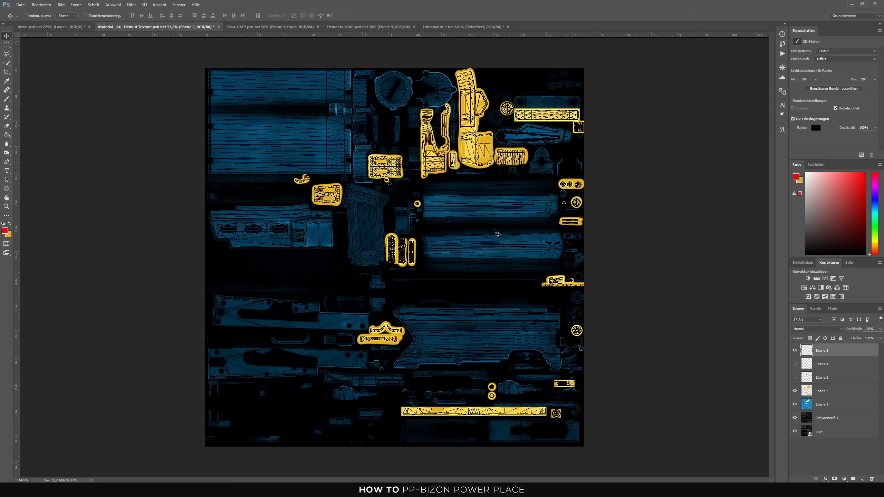
# Copy the Sideeffect POWER PLACE group from Unbenannt-1 into the Material_84 texture.
pyautogui.click(445, 27)
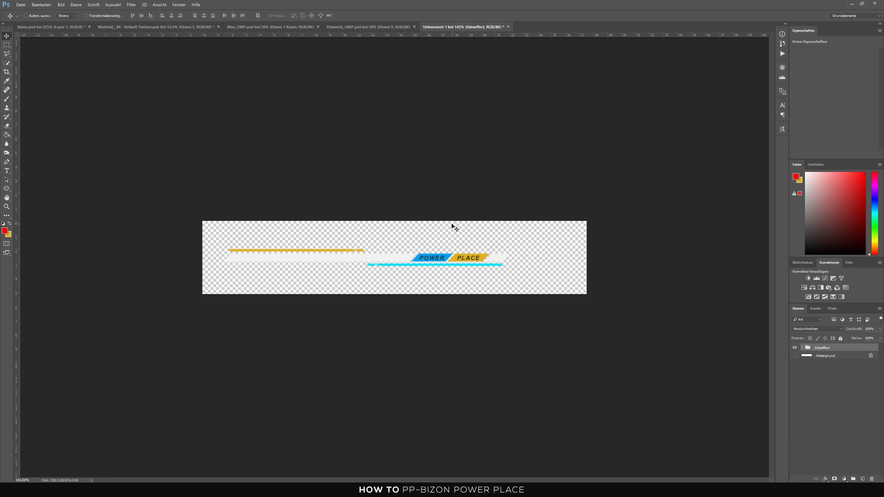
pyautogui.scroll(3, 390, 268)
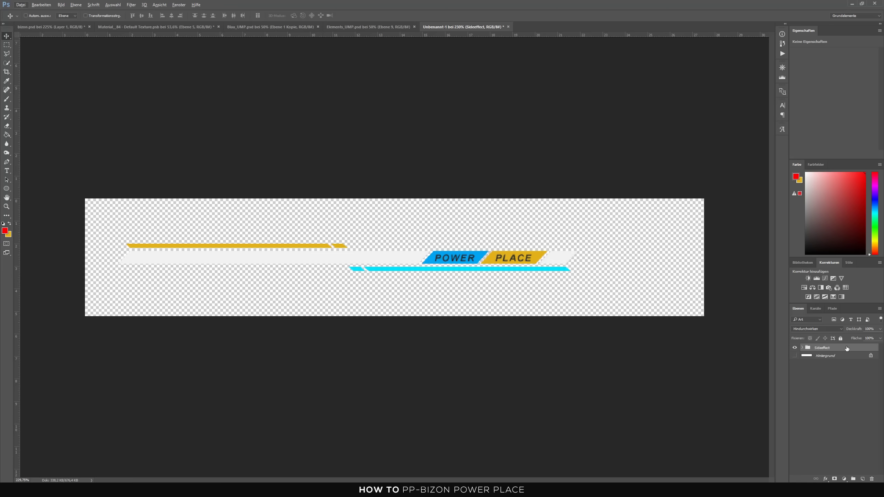
pyautogui.moveTo(848, 350)
pyautogui.mouseDown()
pyautogui.moveTo(148, 28)
pyautogui.moveTo(376, 196)
pyautogui.mouseUp()
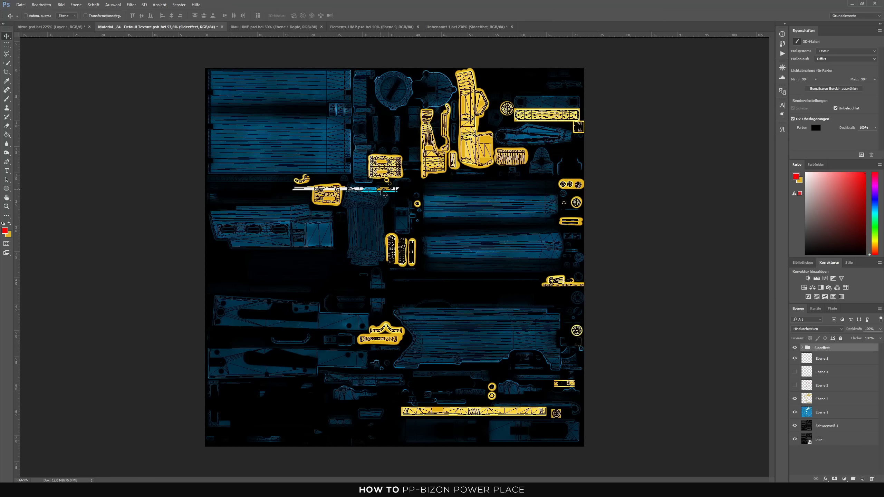
# Move the POWER PLACE stripe onto the large blue receiver panel at the texture's upper left.
pyautogui.scroll(4, 381, 191)
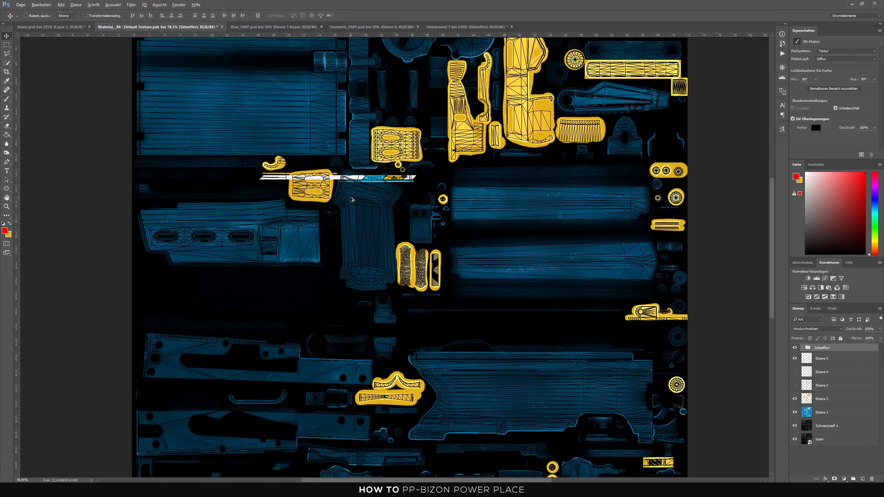
pyautogui.moveTo(346, 172); pyautogui.dragTo(381, 260)
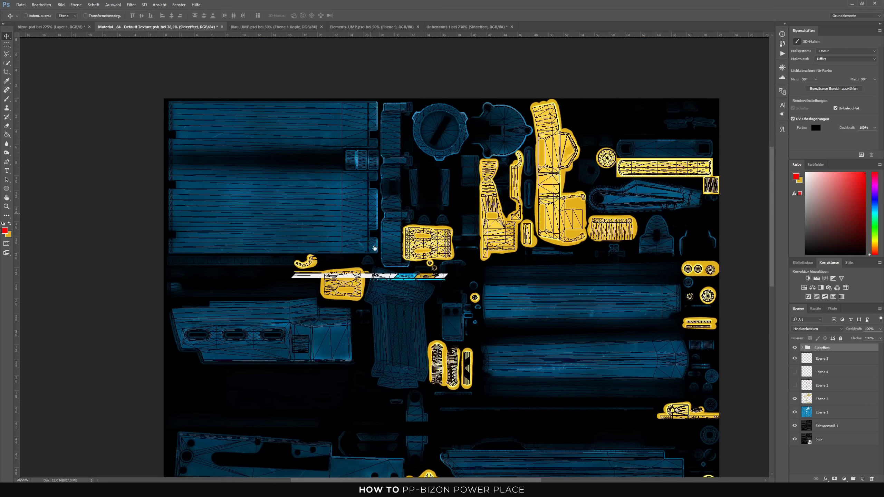
pyautogui.scroll(2, 292, 257)
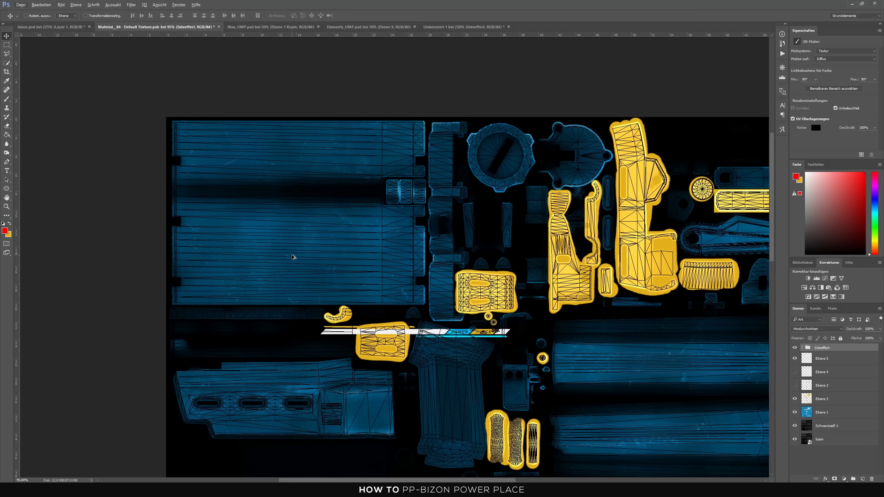
pyautogui.moveTo(292, 257); pyautogui.dragTo(354, 287)
pyautogui.moveTo(529, 374); pyautogui.dragTo(406, 292)
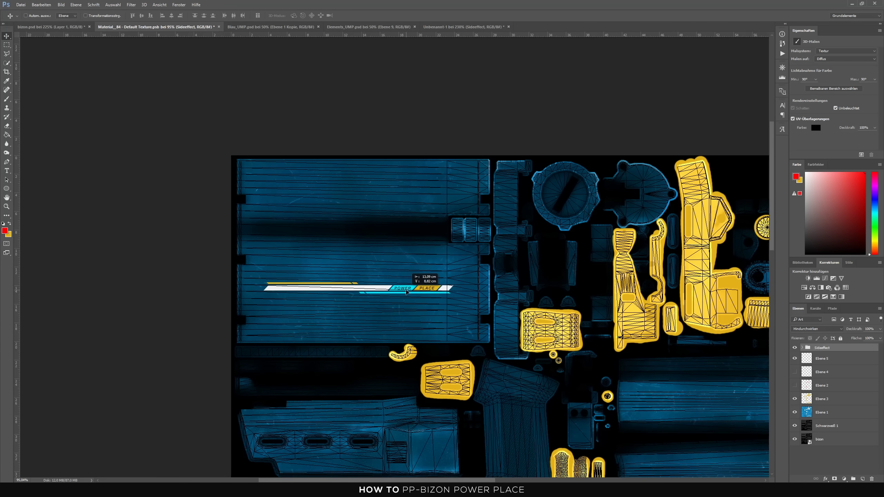
pyautogui.scroll(3, 357, 283)
pyautogui.moveTo(358, 283)
pyautogui.mouseDown()
pyautogui.moveTo(384, 307)
pyautogui.moveTo(428, 313)
pyautogui.mouseUp()
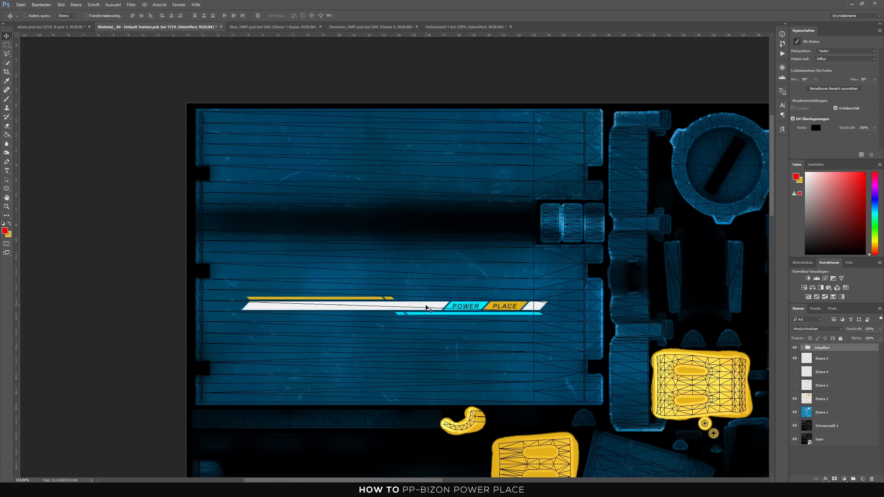
pyautogui.click(75, 27)
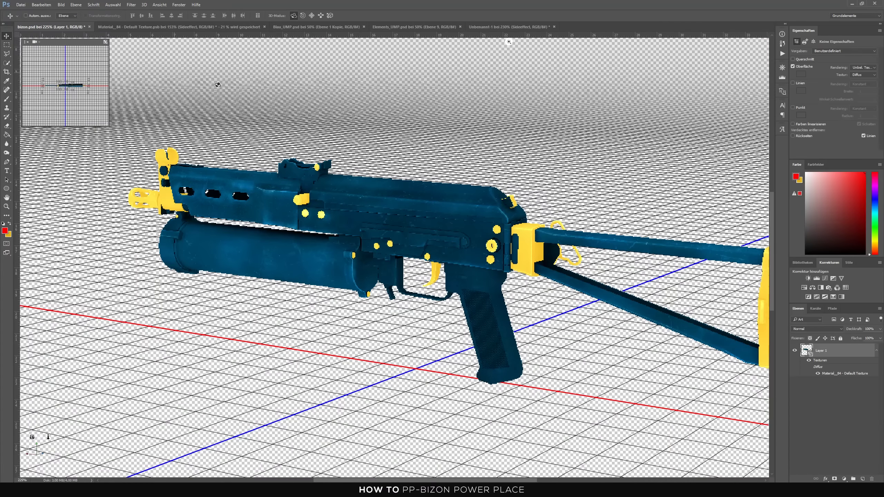
# Shift the POWER PLACE stripe slightly upward and check it on the gun's magazine side.
pyautogui.moveTo(317, 104)
pyautogui.mouseDown()
pyautogui.moveTo(425, 101)
pyautogui.moveTo(288, 111)
pyautogui.mouseUp()
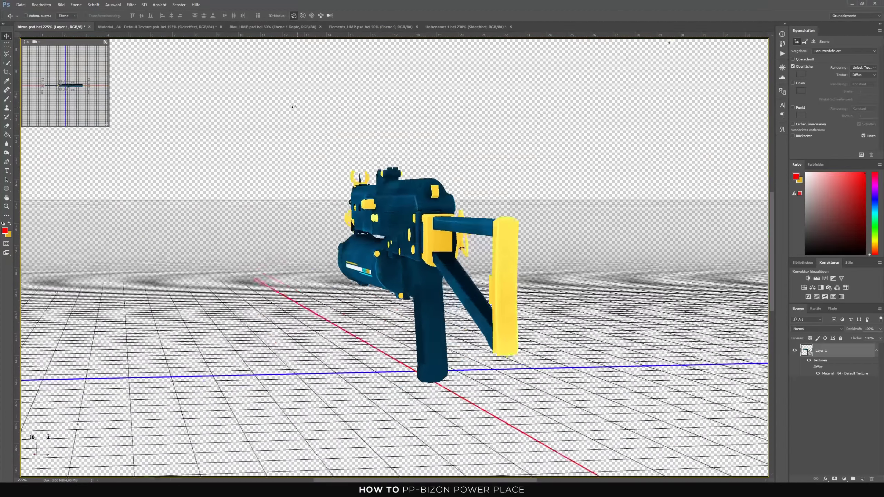
pyautogui.hotkey('ctrl', 'Tab')
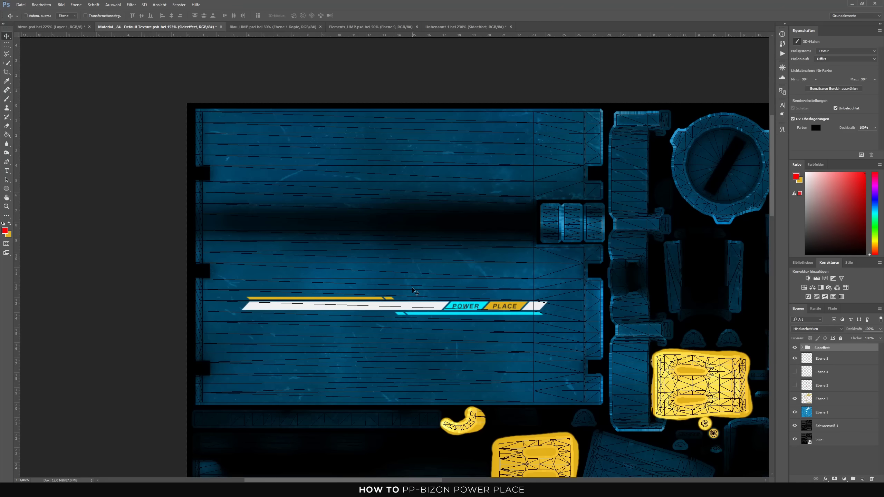
pyautogui.moveTo(412, 289); pyautogui.dragTo(414, 263)
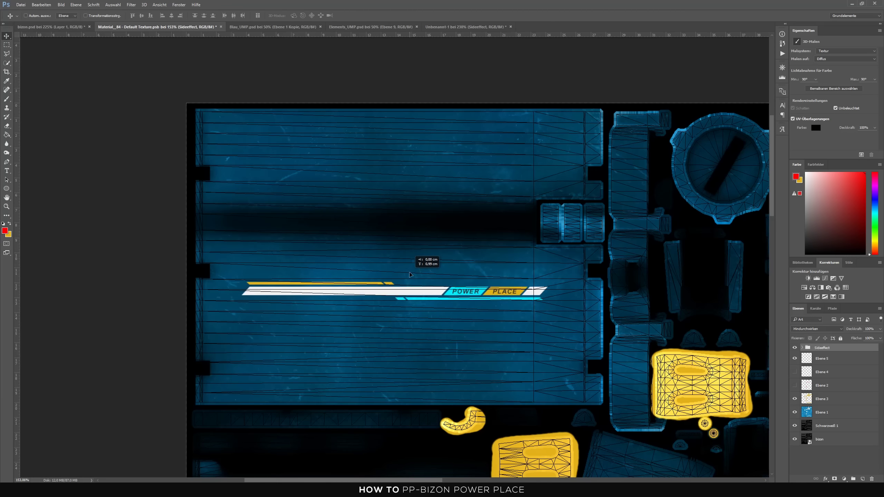
pyautogui.click(60, 26)
pyautogui.moveTo(454, 118); pyautogui.dragTo(530, 119)
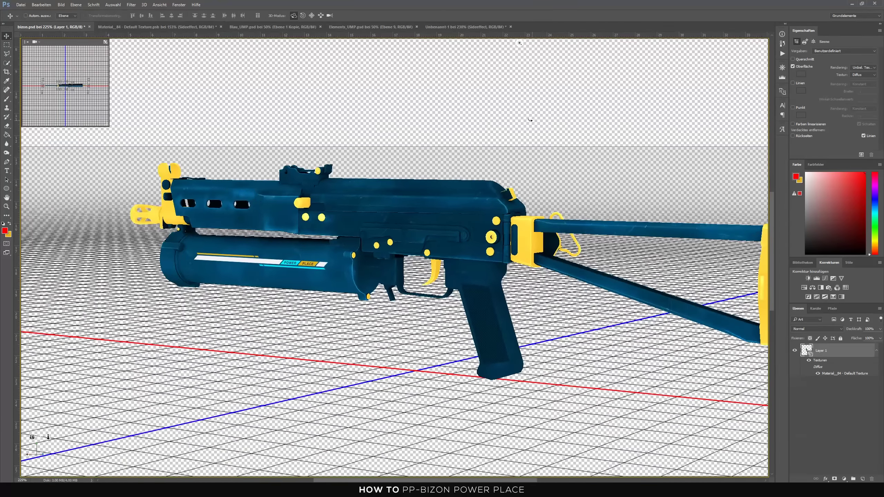
pyautogui.click(182, 27)
# Nudge the stripe slightly lower and recheck its fit on the 3D magazine tube.
pyautogui.press('Down')
pyautogui.press('Down')
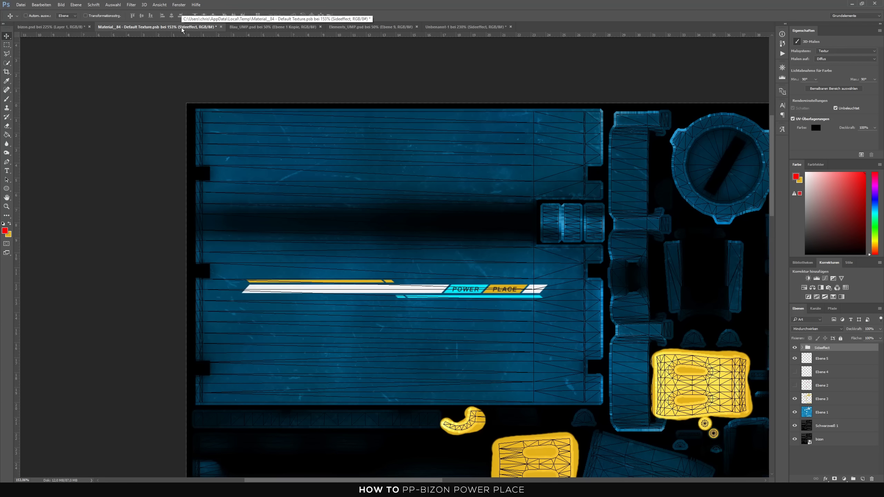
pyautogui.press('Down')
pyautogui.press('Down')
pyautogui.press('Down')
pyautogui.press('Down')
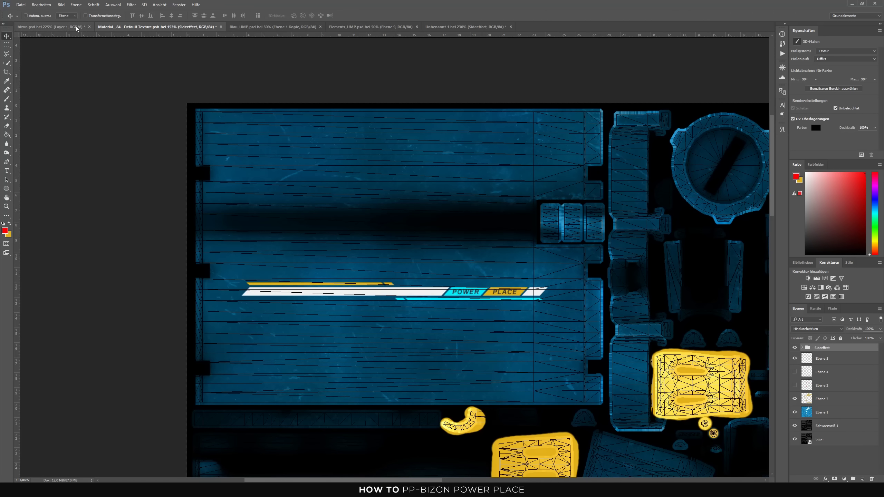
pyautogui.click(52, 27)
pyautogui.moveTo(434, 118)
pyautogui.mouseDown()
pyautogui.moveTo(352, 118)
pyautogui.moveTo(496, 118)
pyautogui.moveTo(703, 44)
pyautogui.moveTo(559, 43)
pyautogui.mouseUp()
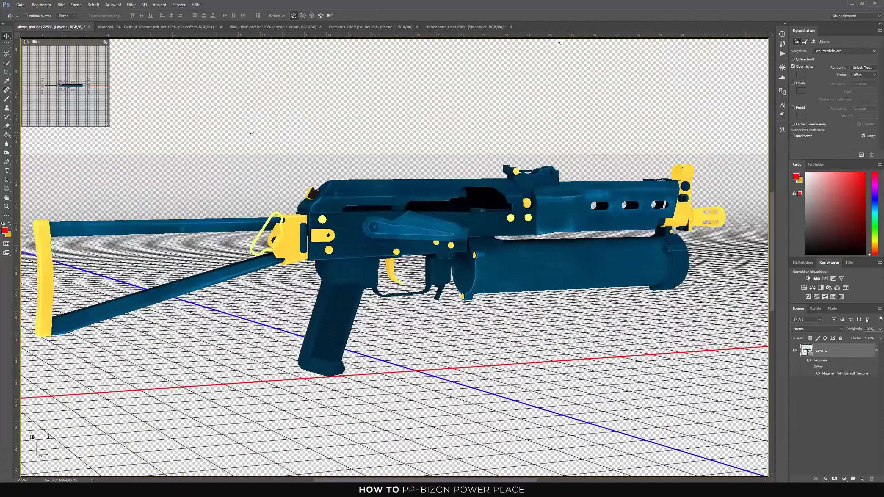
pyautogui.click(156, 27)
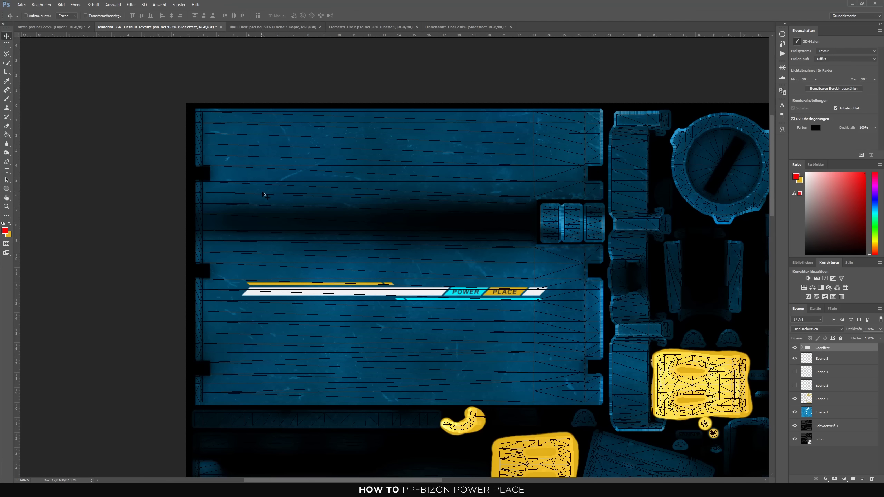
# Duplicate the POWER PLACE stripe, flip the copy vertically and move it to the upper band.
pyautogui.moveTo(404, 295); pyautogui.dragTo(399, 223)
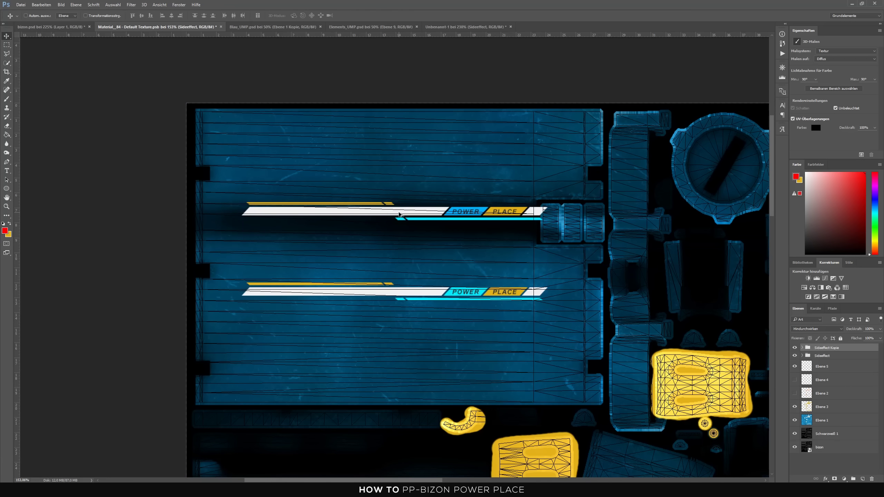
pyautogui.click(41, 4)
pyautogui.moveTo(89, 146)
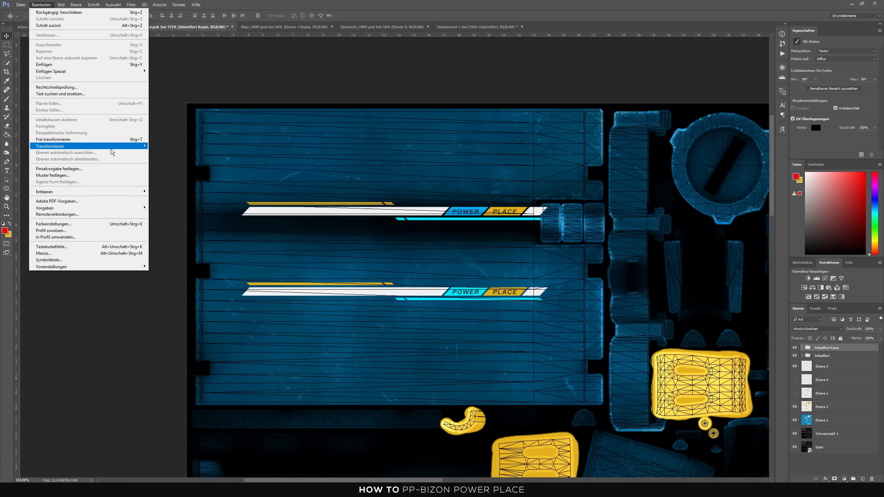
pyautogui.click(195, 226)
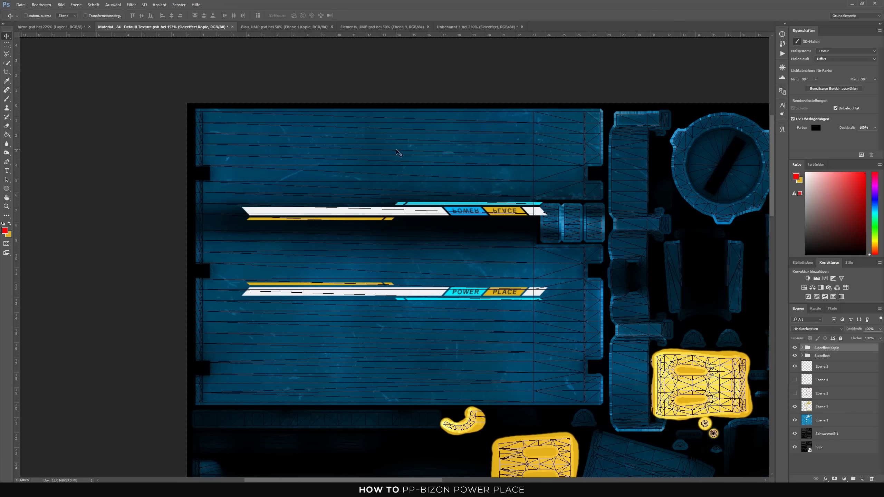
pyautogui.scroll(1, 432, 206)
pyautogui.moveTo(431, 230)
pyautogui.mouseDown()
pyautogui.moveTo(427, 146)
pyautogui.moveTo(427, 172)
pyautogui.mouseUp()
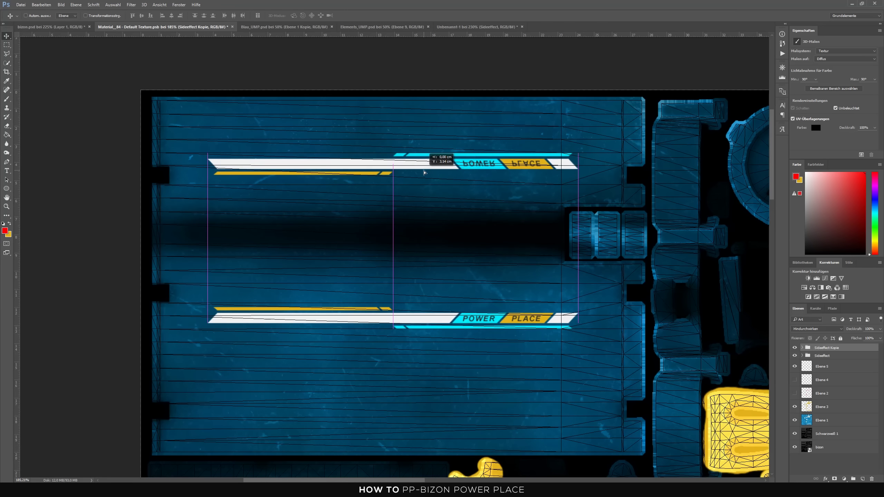
# Raise the flipped copy slightly further and save the texture so the model updates.
pyautogui.click(52, 27)
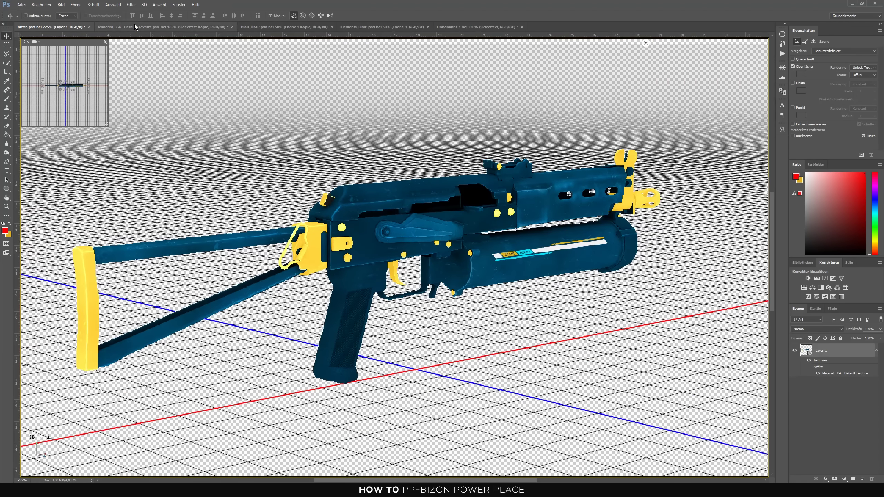
pyautogui.click(137, 27)
pyautogui.moveTo(420, 150); pyautogui.dragTo(421, 132)
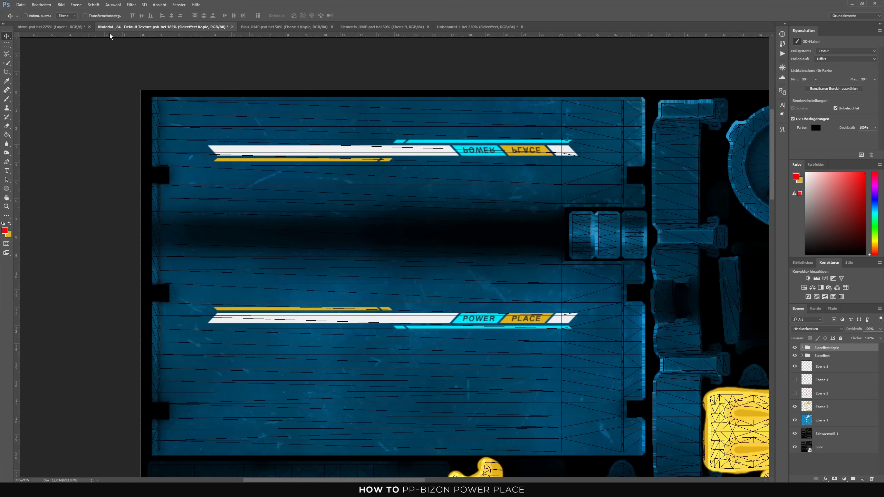
pyautogui.hotkey('ctrl', 's')
pyautogui.hotkey('ctrl', 'shift', 'Tab')
# Fine-tune the copy's alignment, save again, and orbit the gun to review the decal.
pyautogui.moveTo(380, 101); pyautogui.dragTo(446, 110)
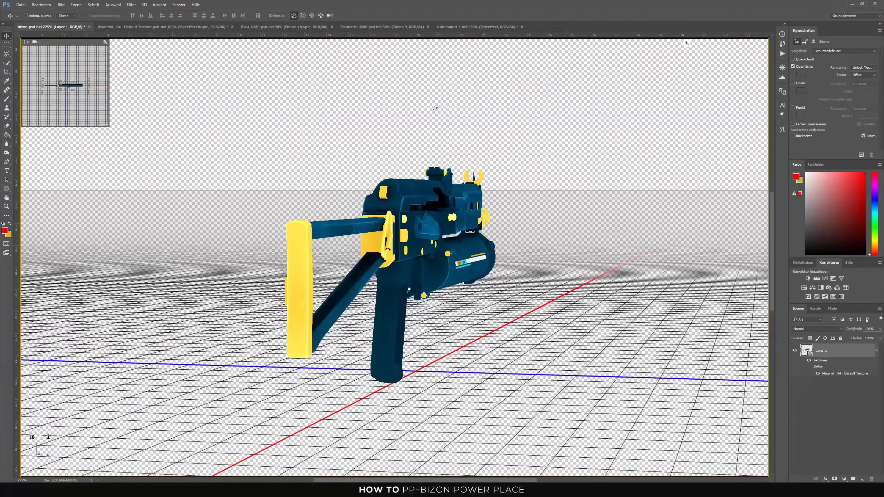
pyautogui.click(167, 27)
pyautogui.moveTo(422, 148); pyautogui.dragTo(421, 139)
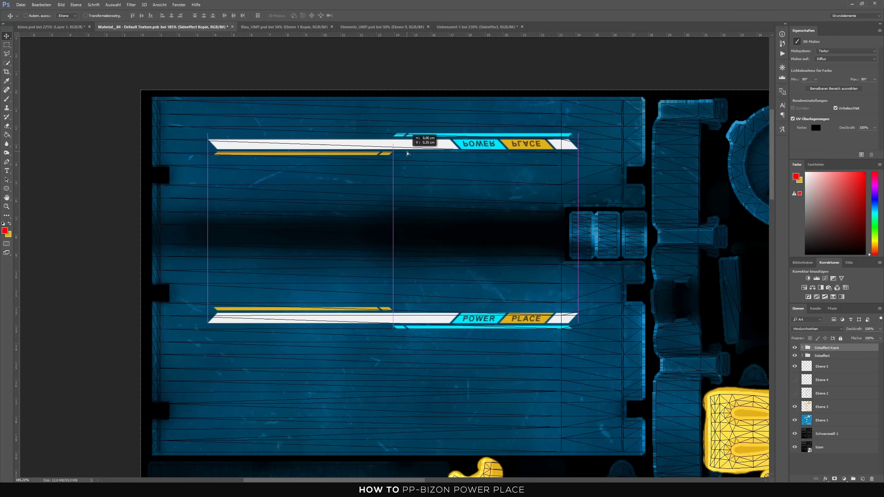
pyautogui.hotkey('ctrl', 's')
pyautogui.hotkey('ctrl', 'shift', 'Tab')
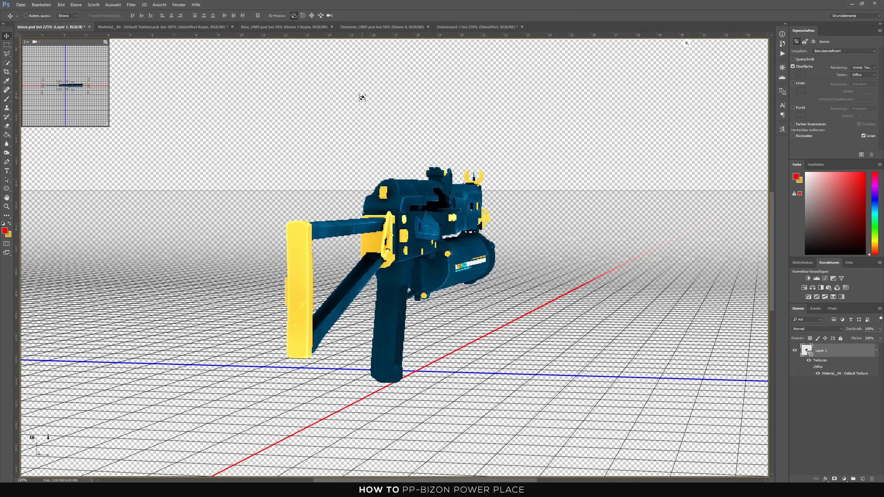
pyautogui.moveTo(360, 97)
pyautogui.mouseDown()
pyautogui.moveTo(398, 101)
pyautogui.moveTo(248, 111)
pyautogui.mouseUp()
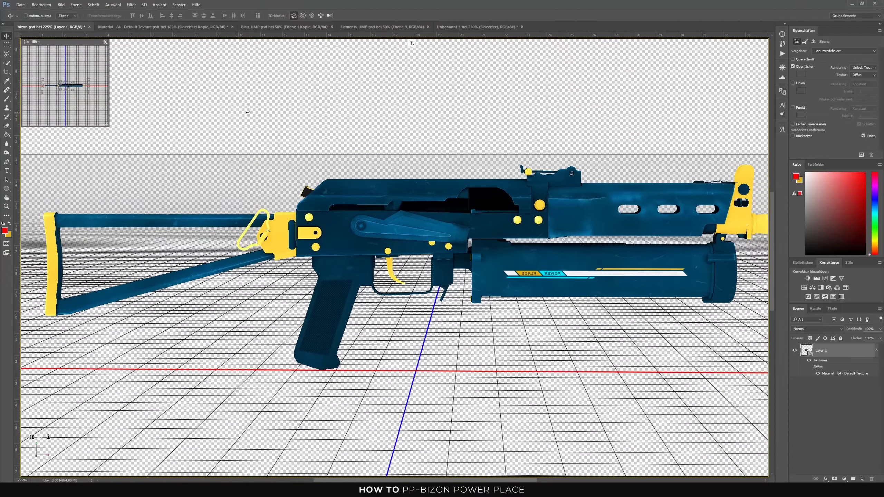
pyautogui.moveTo(483, 315); pyautogui.dragTo(489, 327)
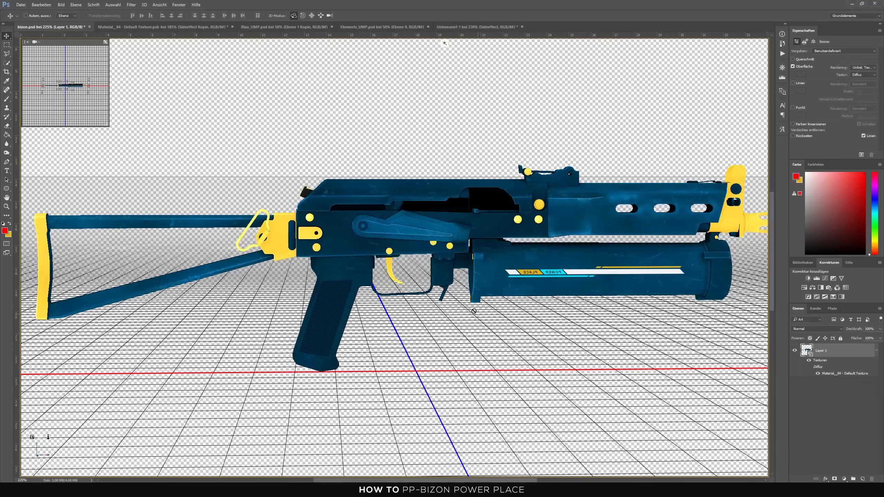
# Flip the POWER and PLACE text layers in Sideeffect Kopie horizontally.
pyautogui.click(145, 27)
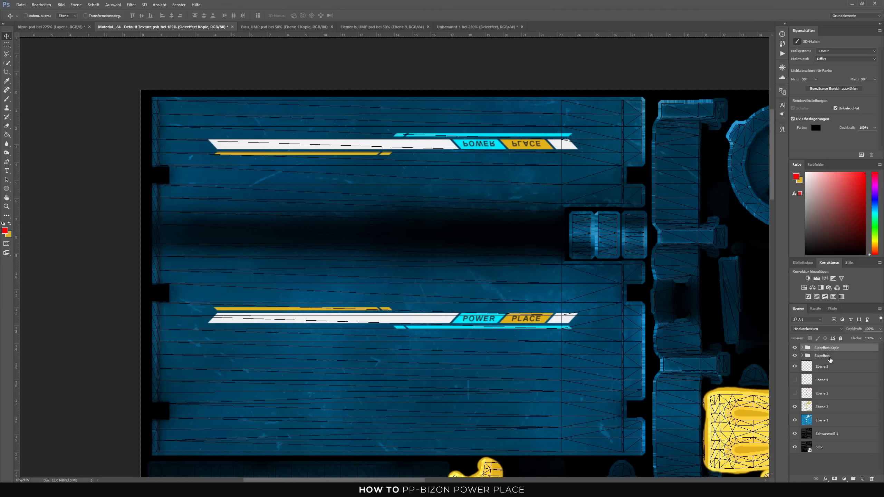
pyautogui.click(802, 348)
pyautogui.scroll(-2, 823, 380)
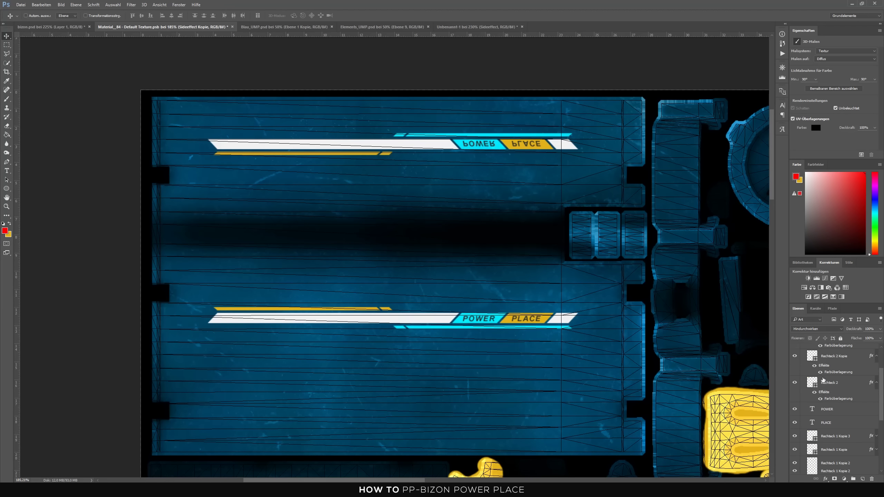
pyautogui.click(829, 414)
pyautogui.click(39, 5)
pyautogui.moveTo(50, 145)
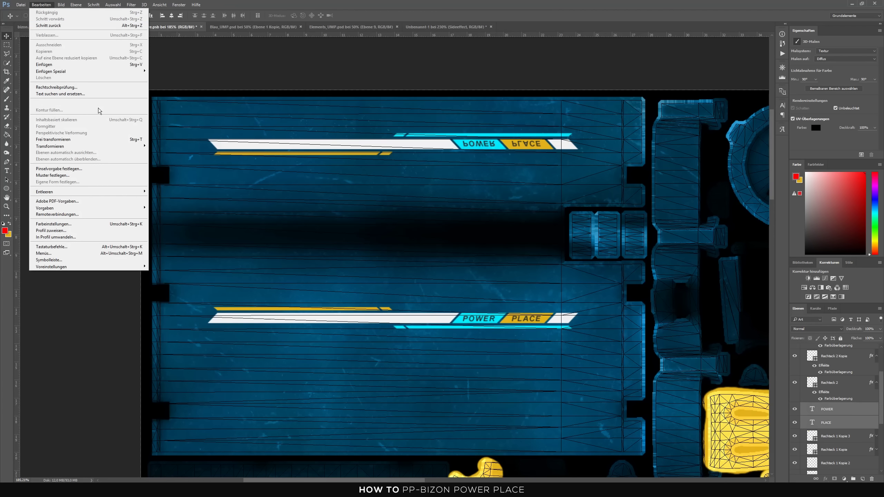
pyautogui.click(202, 221)
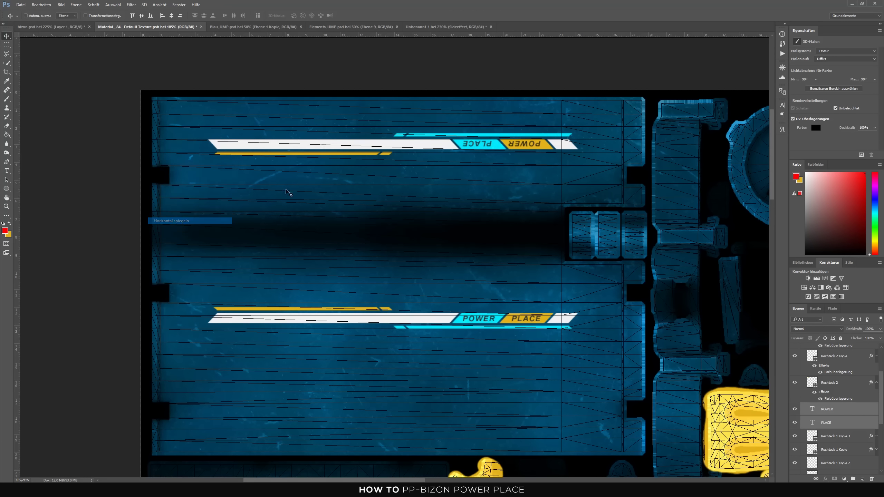
# Check the POWER and PLACE layers individually, then view the bizon.psd gun.
pyautogui.scroll(1, 563, 232)
pyautogui.scroll(1, 563, 232)
pyautogui.click(833, 414)
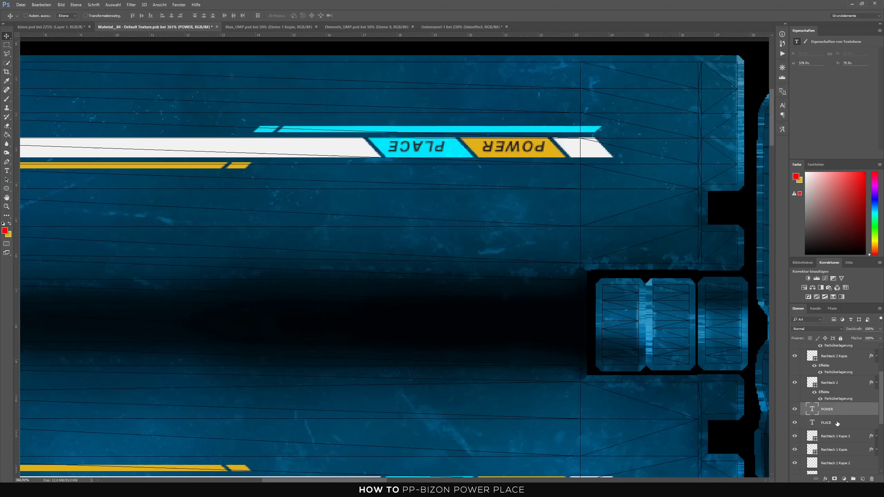
pyautogui.click(838, 423)
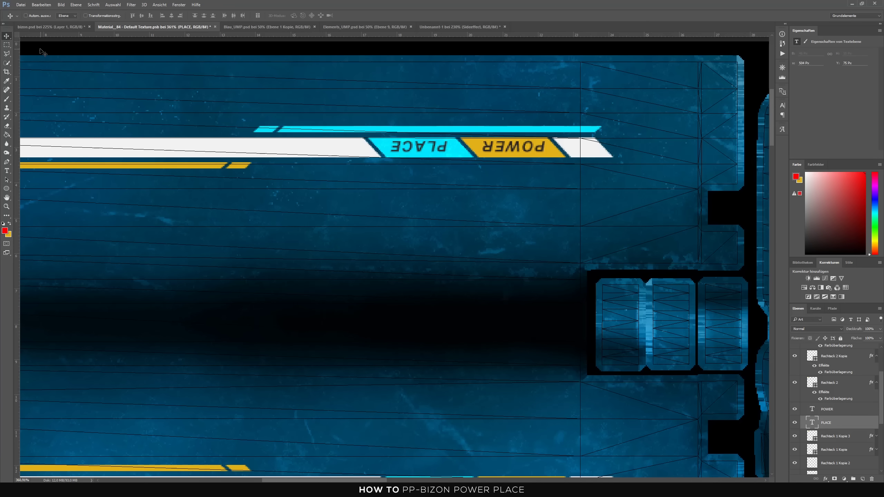
pyautogui.click(51, 27)
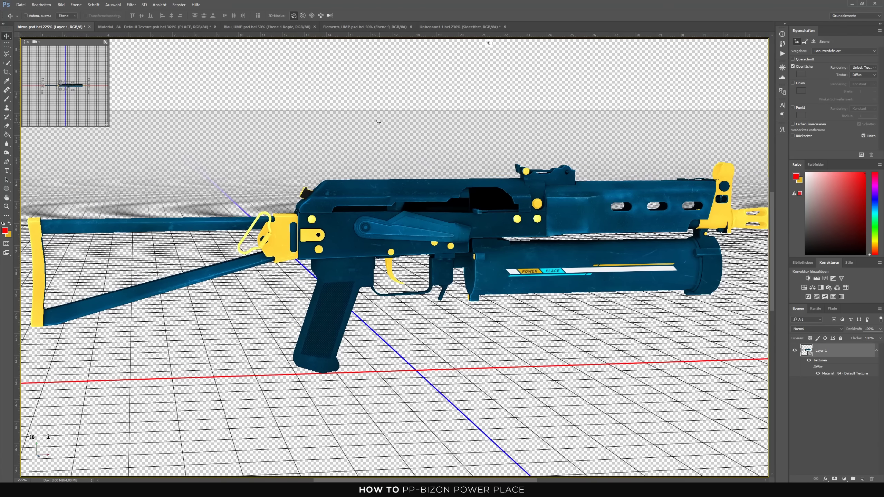
# Orbit the gun from side-on to a three-quarter view to review the stripe decals.
pyautogui.moveTo(379, 122); pyautogui.dragTo(363, 121)
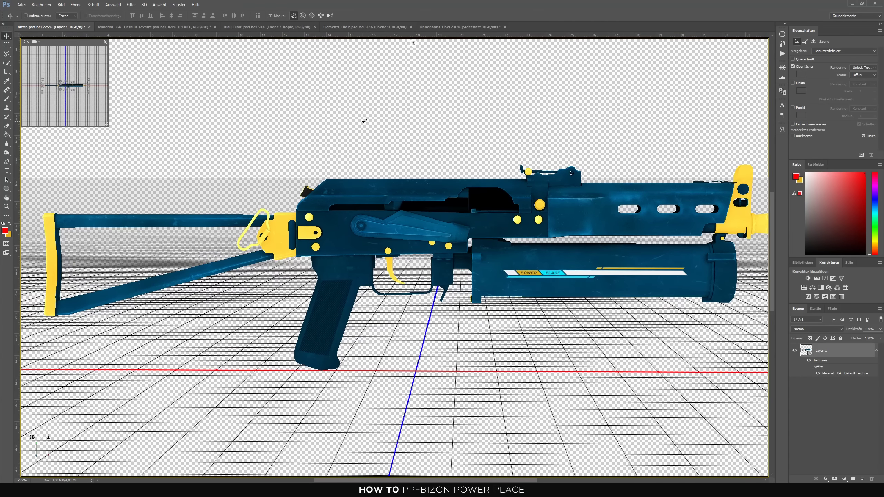
pyautogui.moveTo(363, 120)
pyautogui.mouseDown()
pyautogui.moveTo(579, 136)
pyautogui.moveTo(534, 130)
pyautogui.mouseUp()
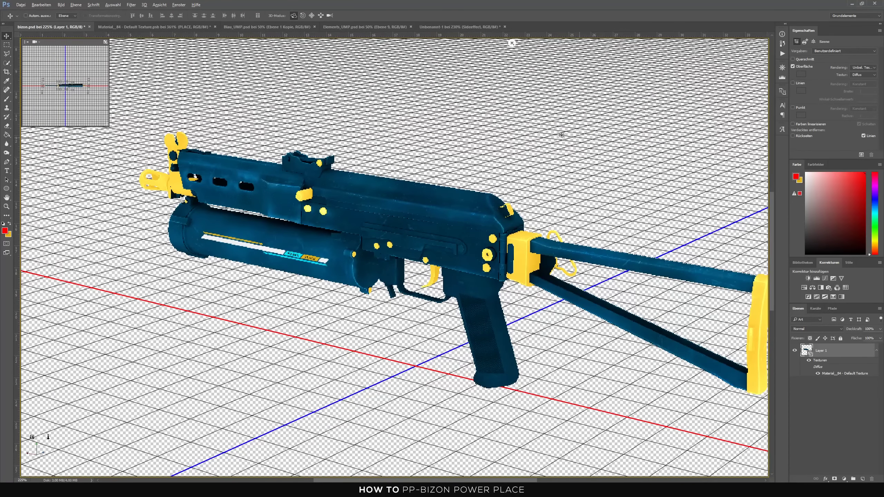